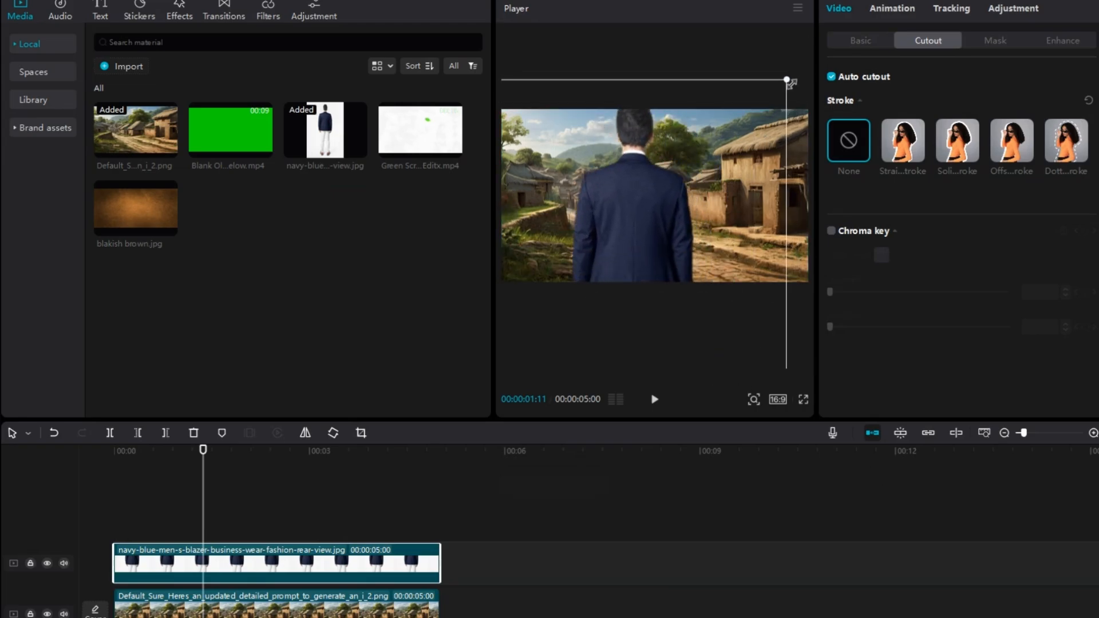
Step: Shrink the man cutout to about 205% and place it centred low in the frame, at about X 0, Y -1341
drag(792, 84, 773, 131)
mouse_move(689, 187)
mouse_down()
mouse_move(708, 186)
mouse_move(705, 202)
mouse_up()
drag(786, 122, 772, 150)
drag(692, 210, 692, 203)
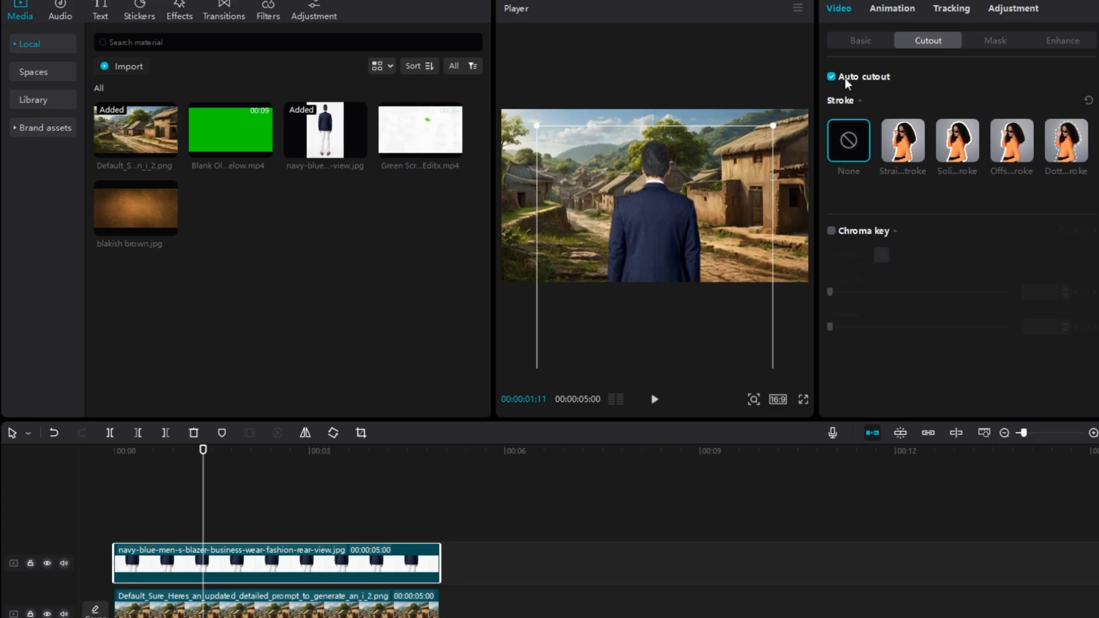
click(855, 41)
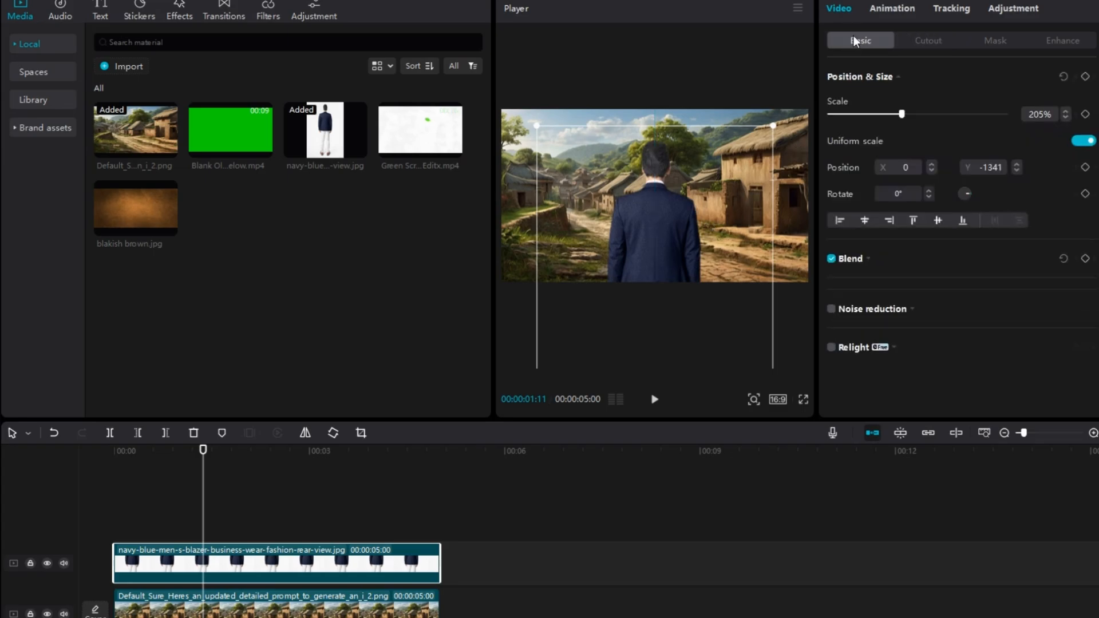
Step: Apply the Slide Up in-animation to the man clip with a duration of 1.7 s
click(906, 12)
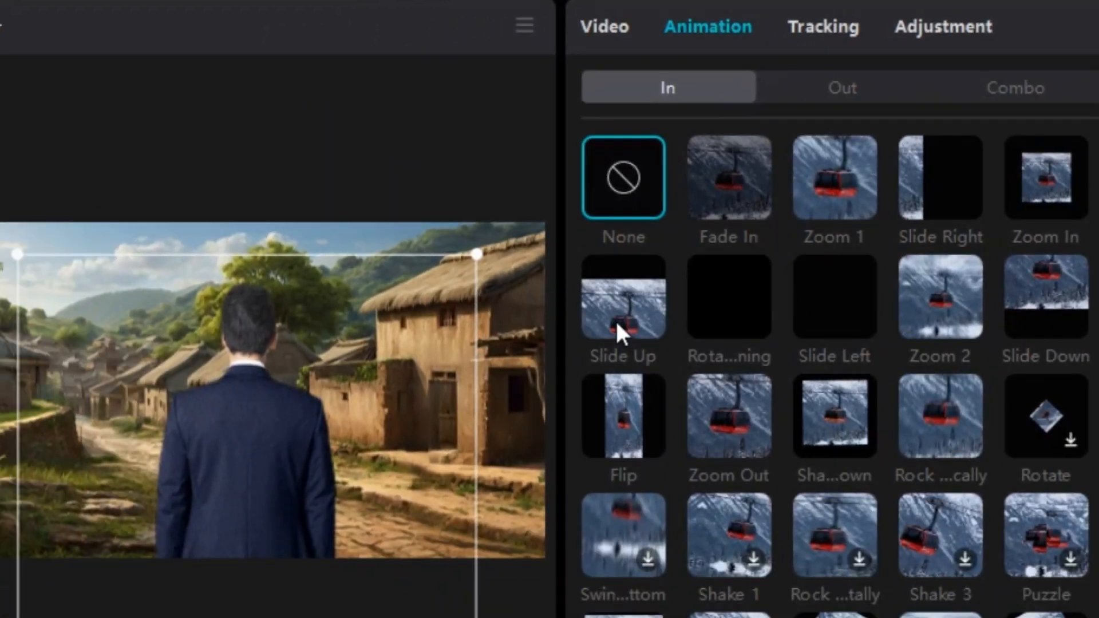
click(364, 503)
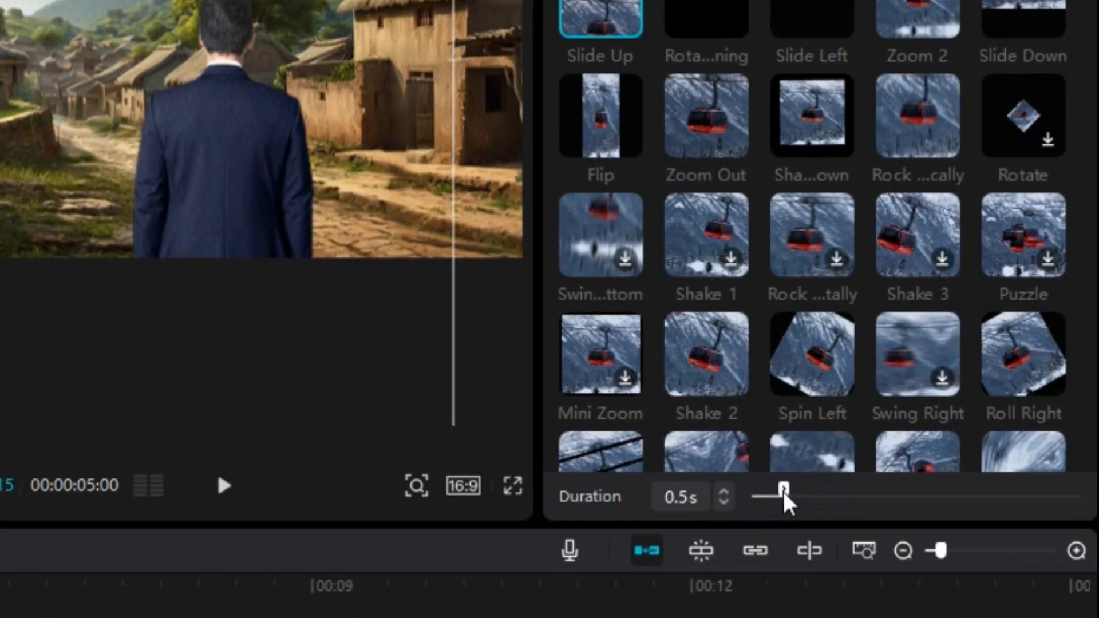
drag(792, 610, 871, 610)
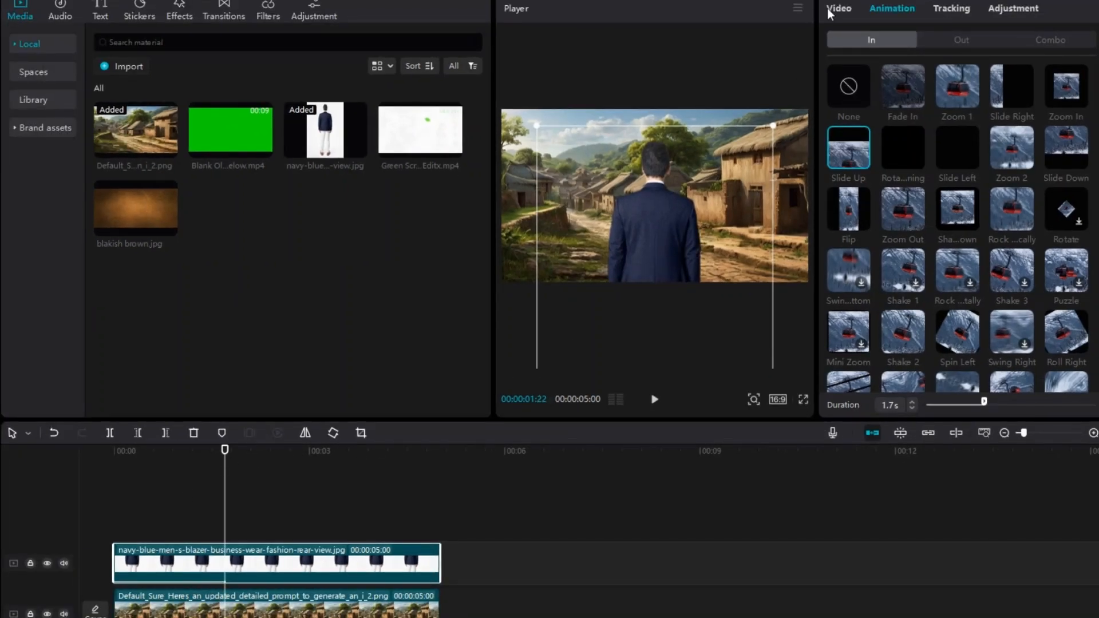
click(831, 13)
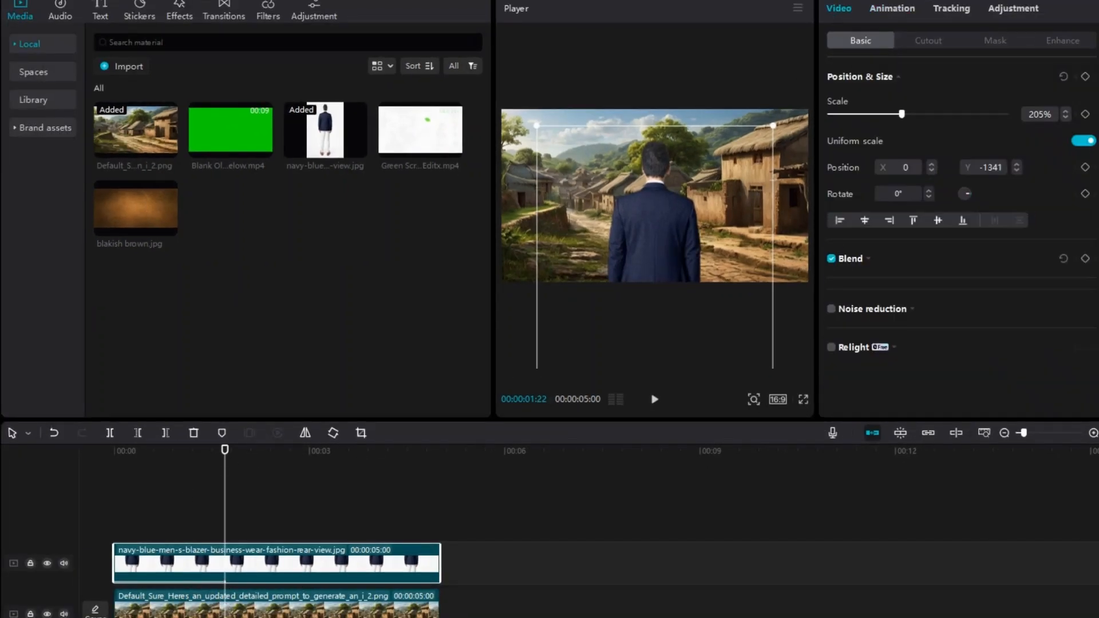
Step: Add the green screen ink effect video on a new track above the man clip, starting at 00:00
drag(408, 120, 85, 483)
click(175, 505)
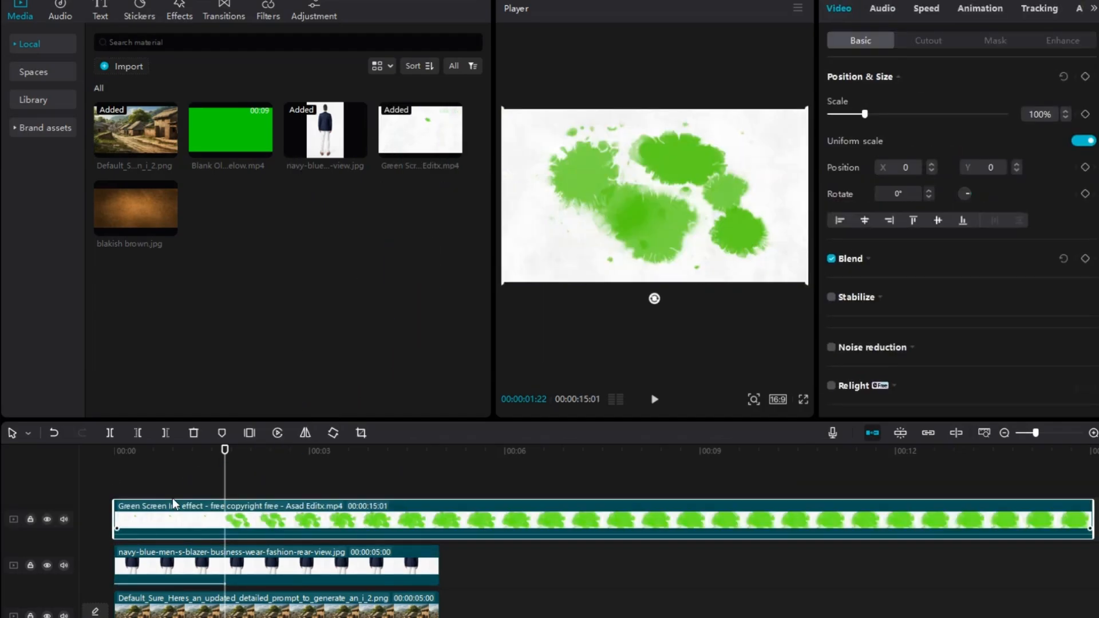
click(1005, 433)
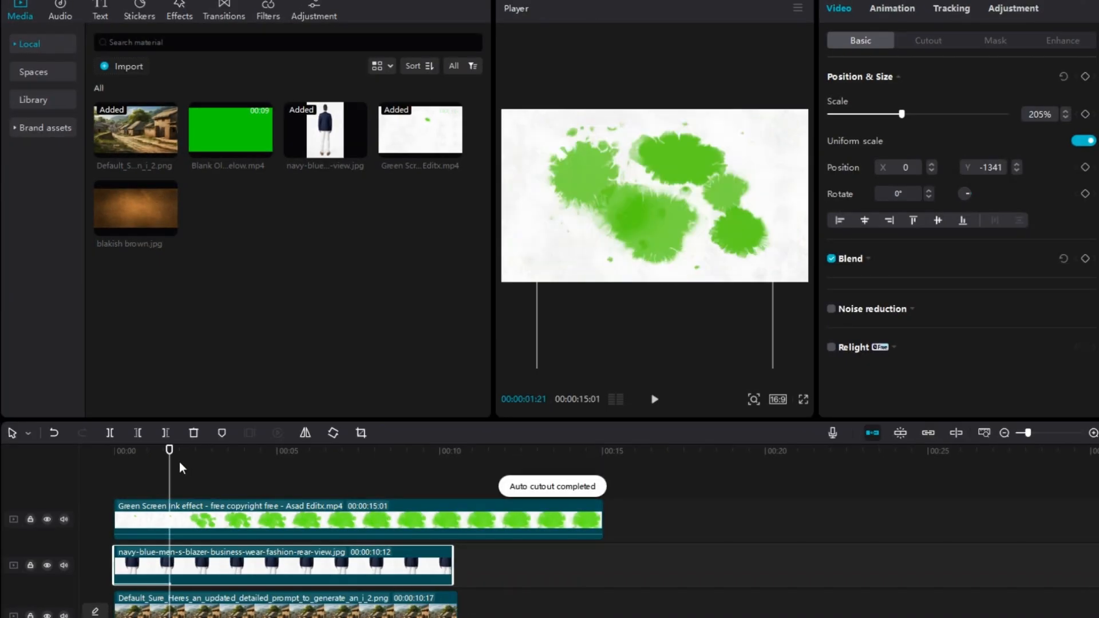
Step: Chroma-key the ink effect clip by sampling the ink's green and setting the key strength to 100
drag(170, 468, 350, 509)
click(355, 519)
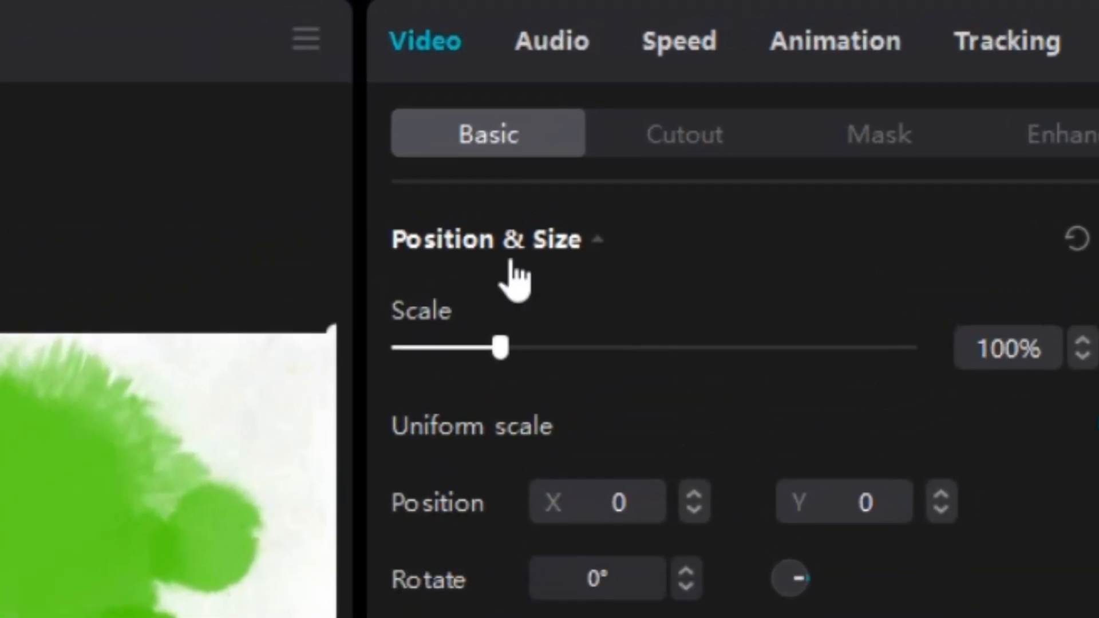
click(664, 138)
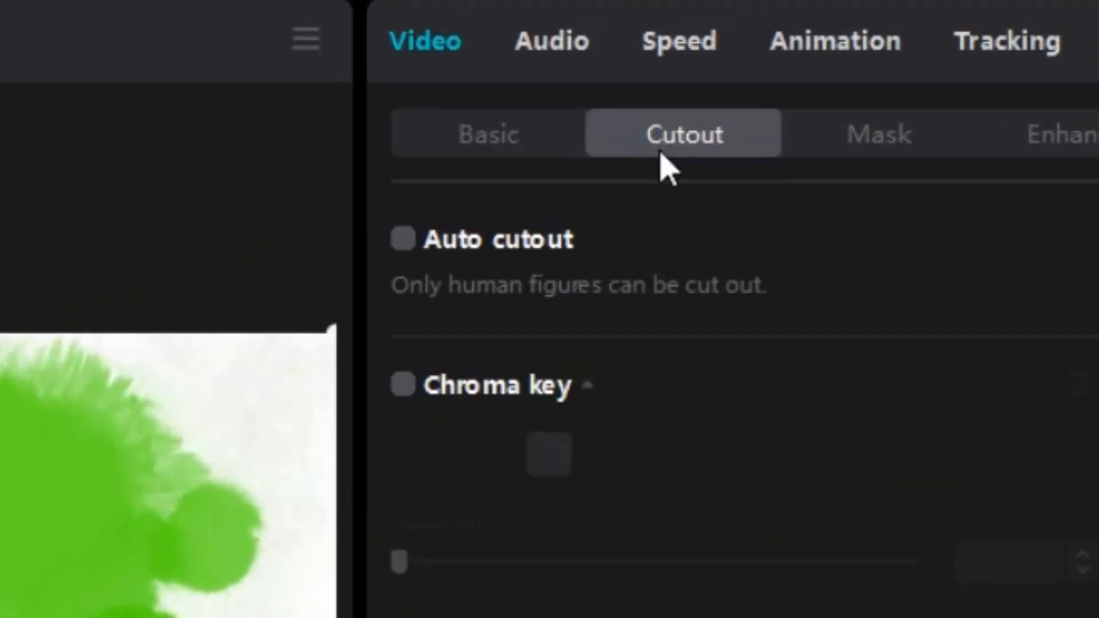
click(403, 384)
click(548, 455)
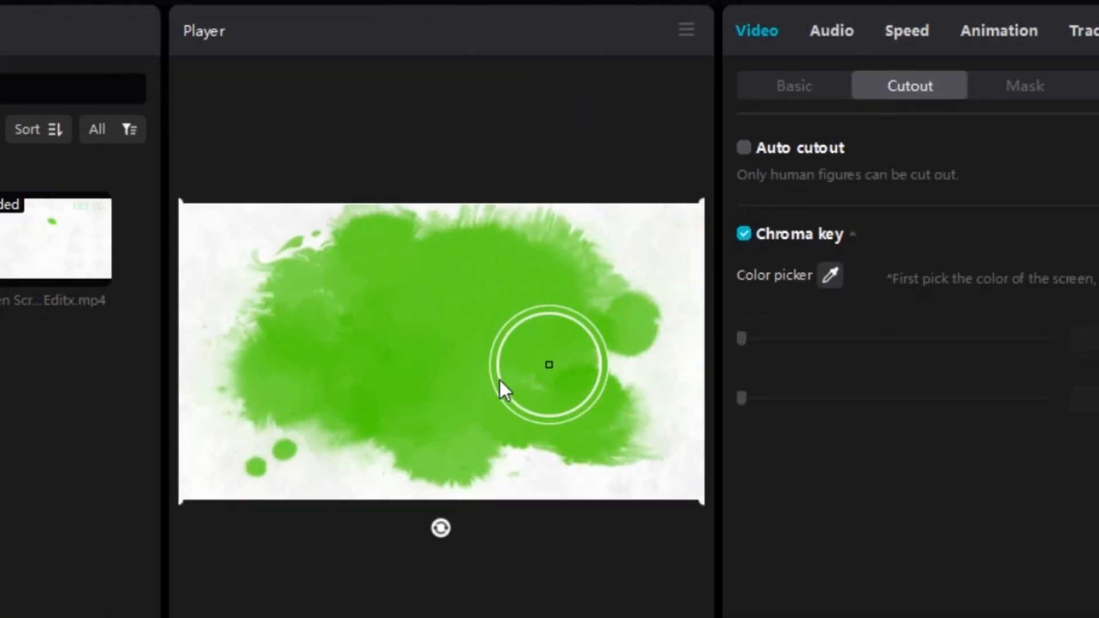
click(455, 351)
drag(742, 338, 1041, 339)
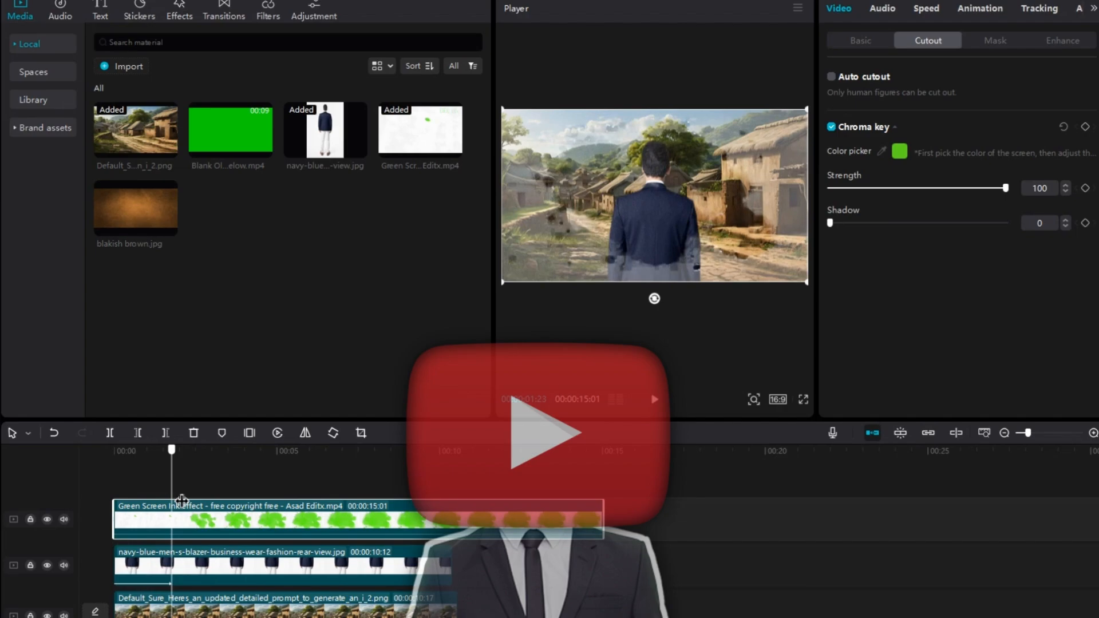
Step: Set the ink effect clip's Temp, Hue and Saturation adjustments to 50 each
drag(181, 501, 114, 503)
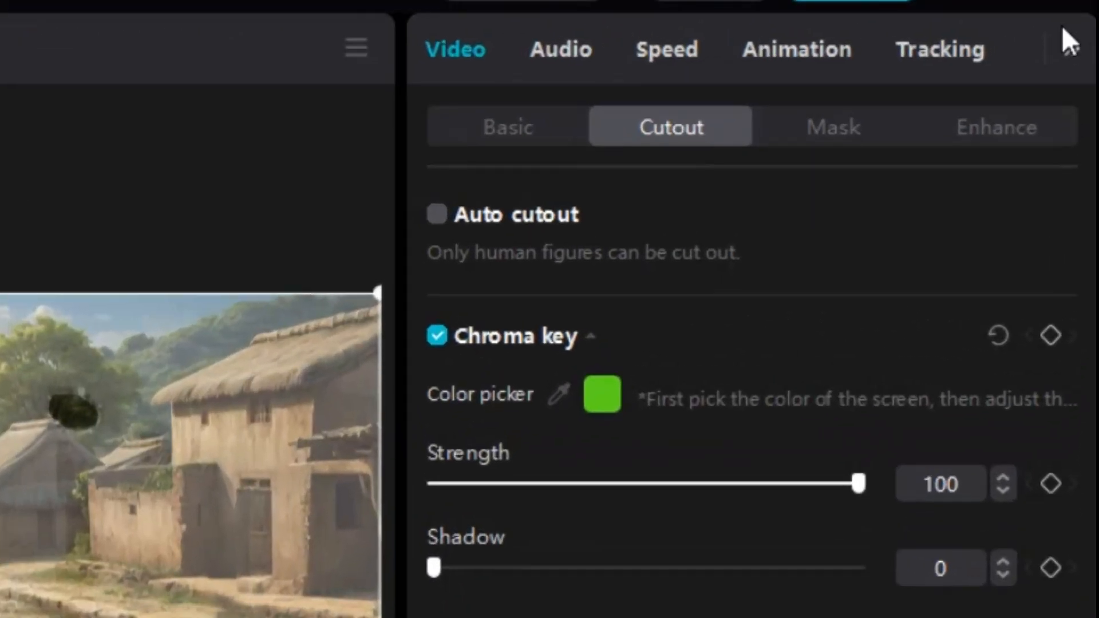
click(1093, 8)
click(968, 57)
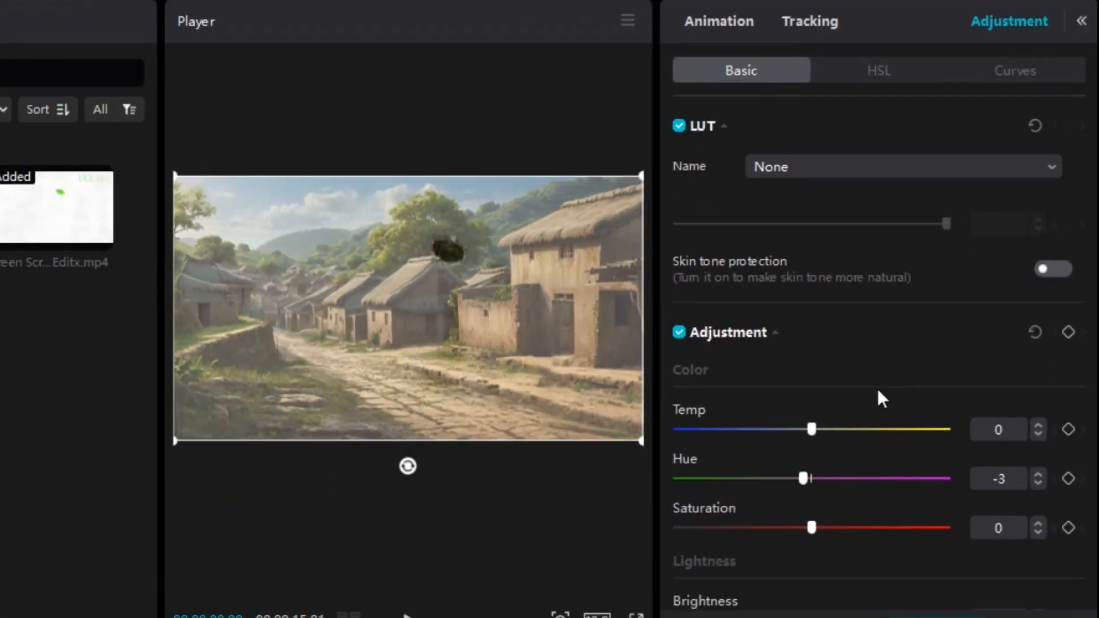
drag(812, 429, 952, 437)
drag(804, 480, 1010, 513)
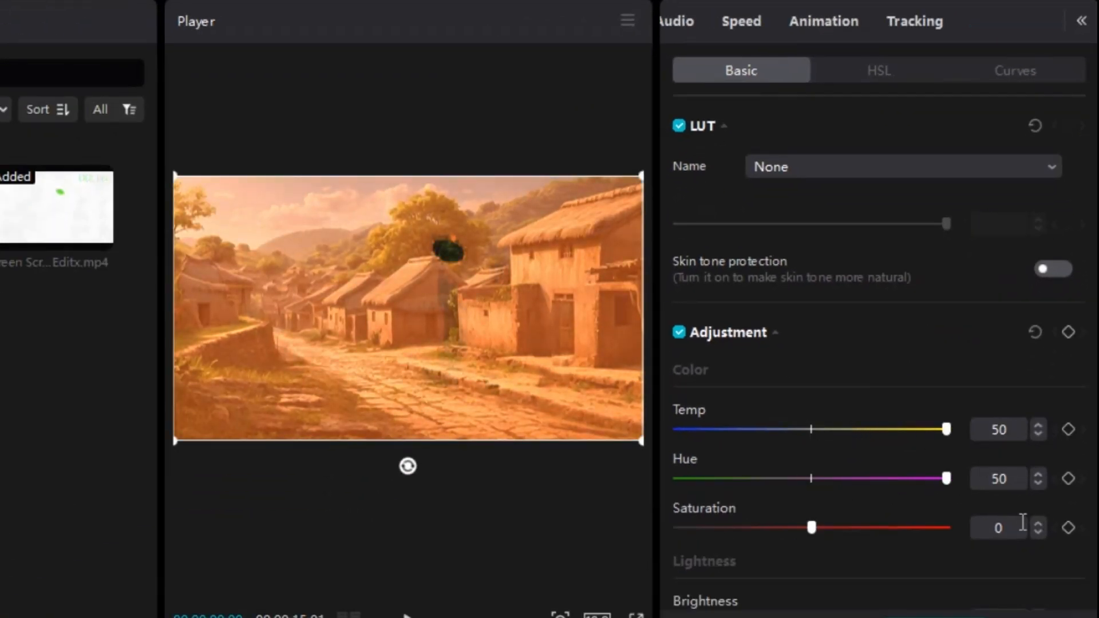
Step: Raise the ink effect clip's Brightness (Luma) curve steeply by pulling its middle up to the graph's upper-left corner
click(897, 77)
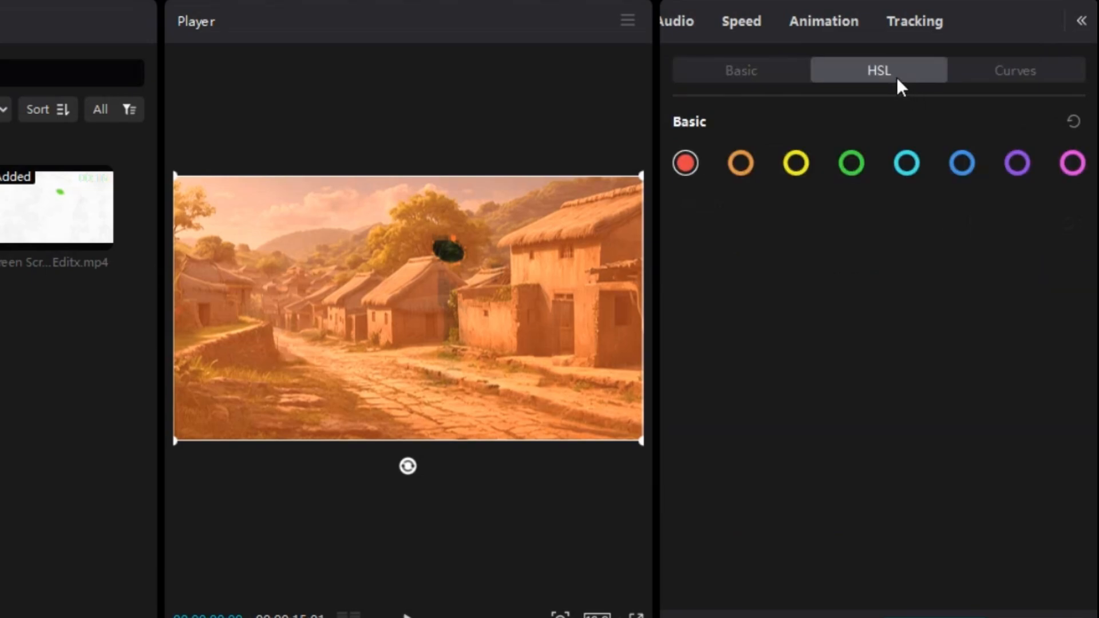
click(1017, 80)
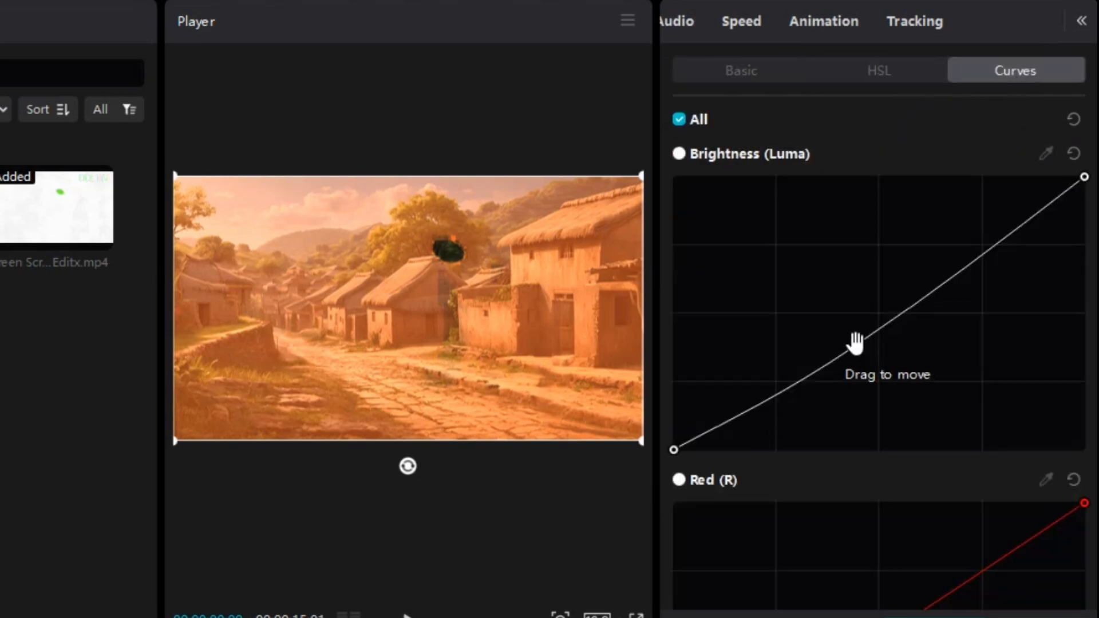
drag(857, 349, 679, 125)
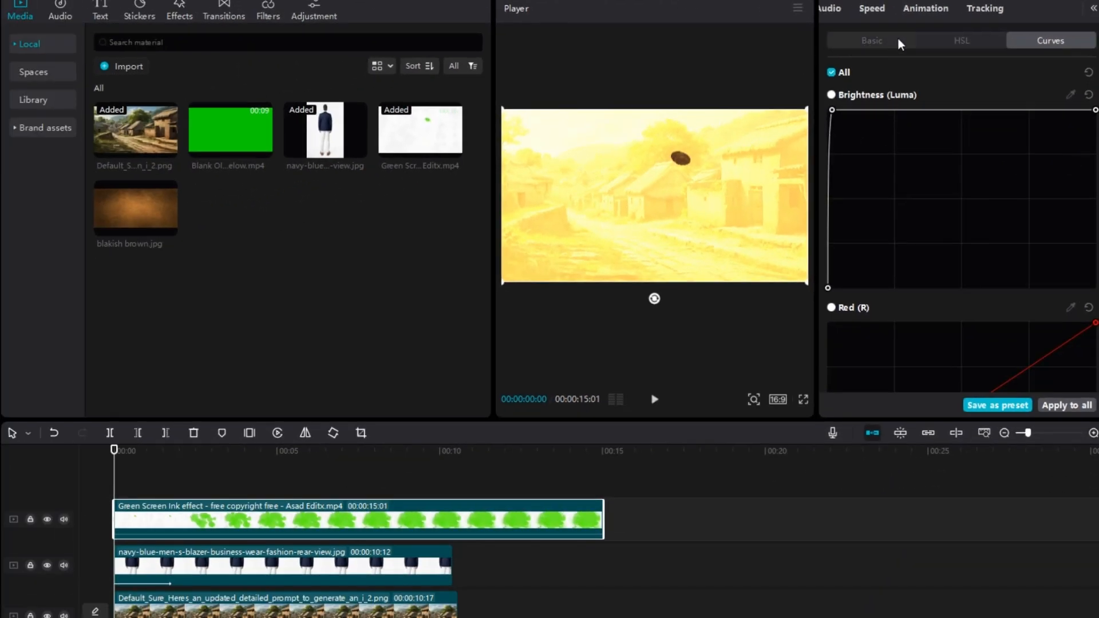
click(849, 40)
scroll(936, 8, up, 1)
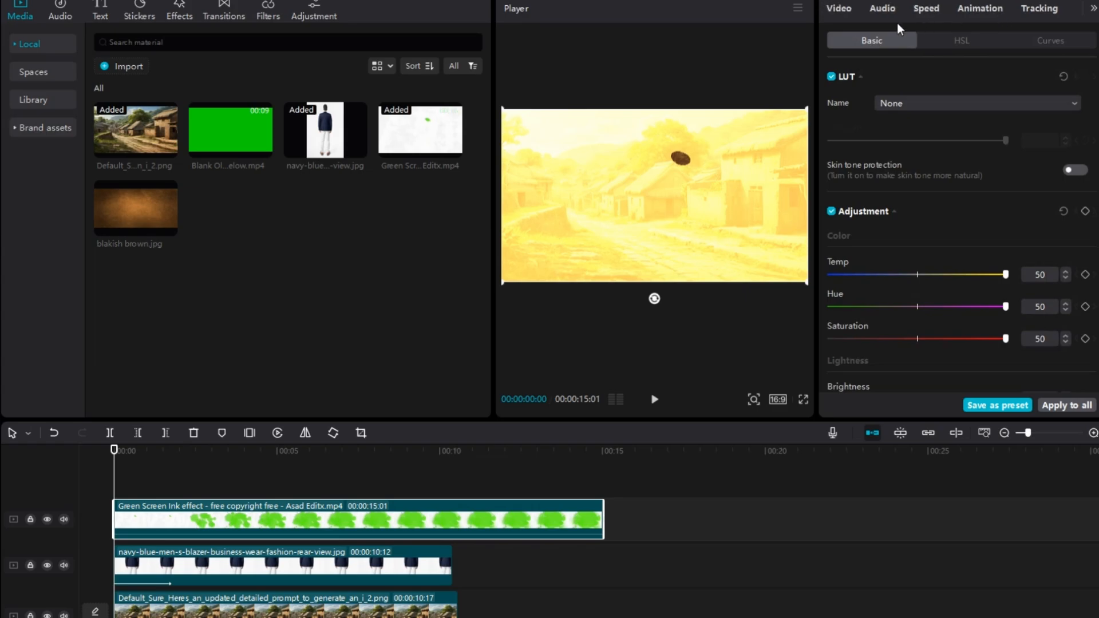
Step: Play back the ink reveal from near the start of the timeline
click(840, 9)
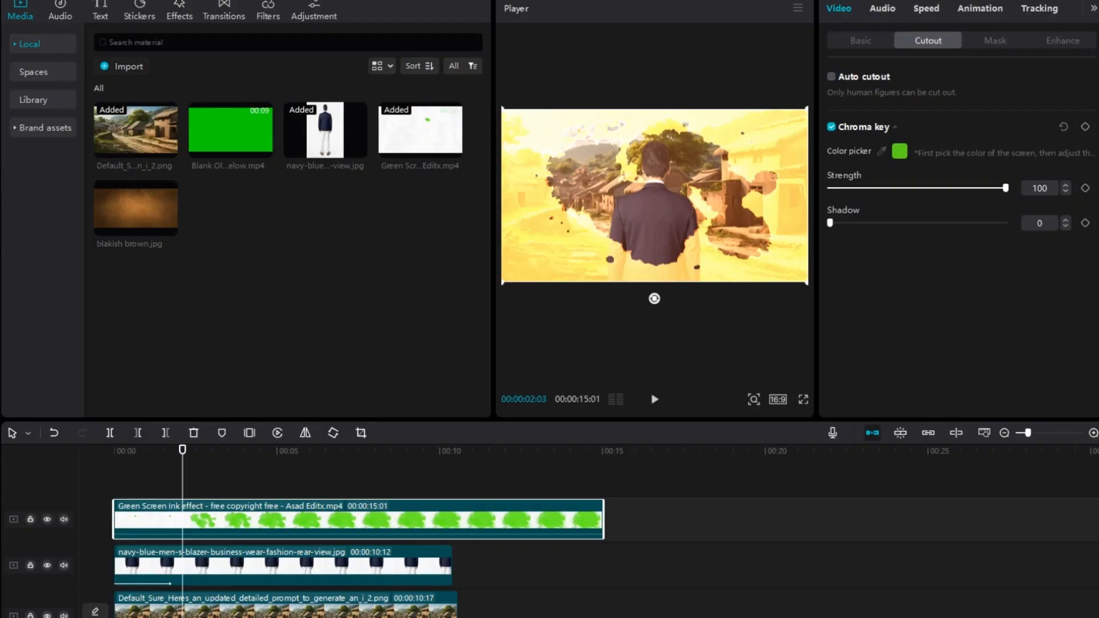
drag(182, 481, 150, 495)
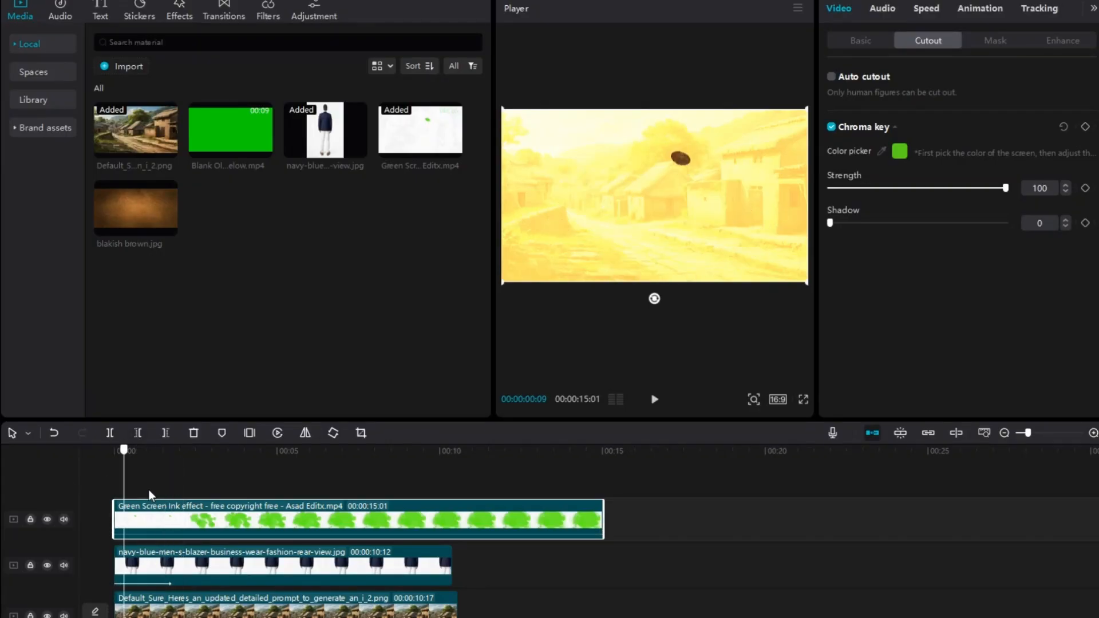
key(space)
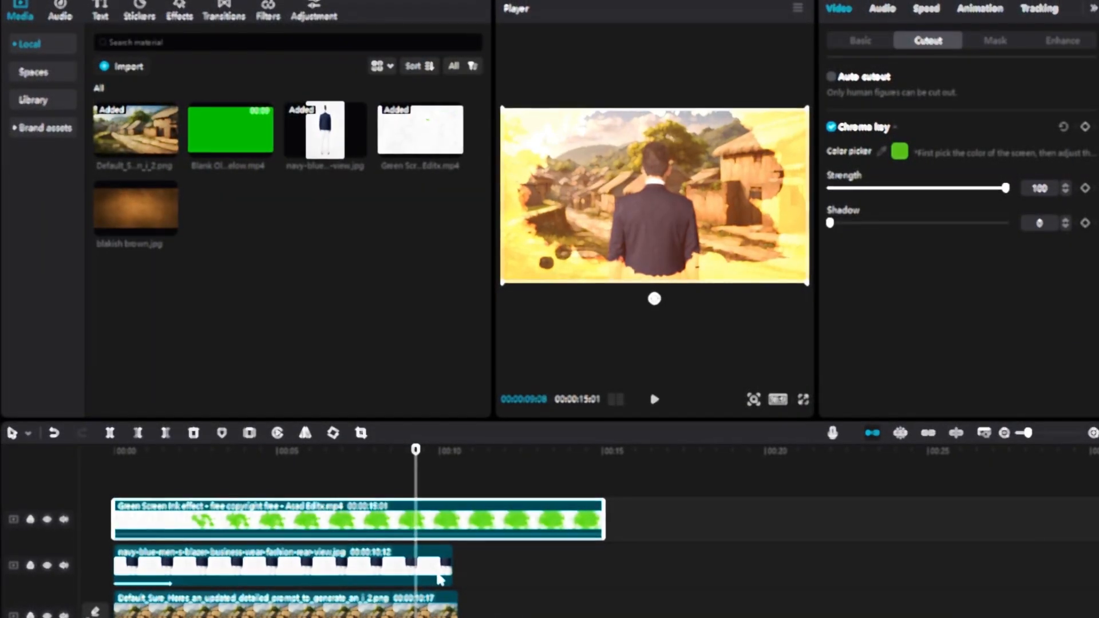
Step: Extend the man clip and the village background clip to about 15 seconds, matching the end of the ink effect clip
click(443, 569)
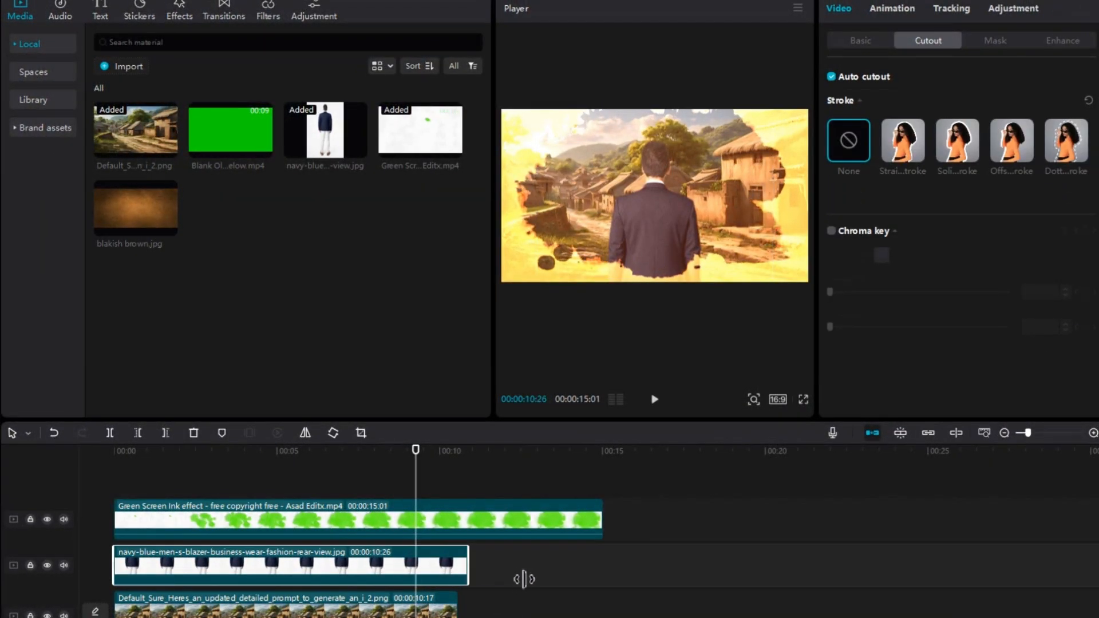
drag(524, 579, 605, 594)
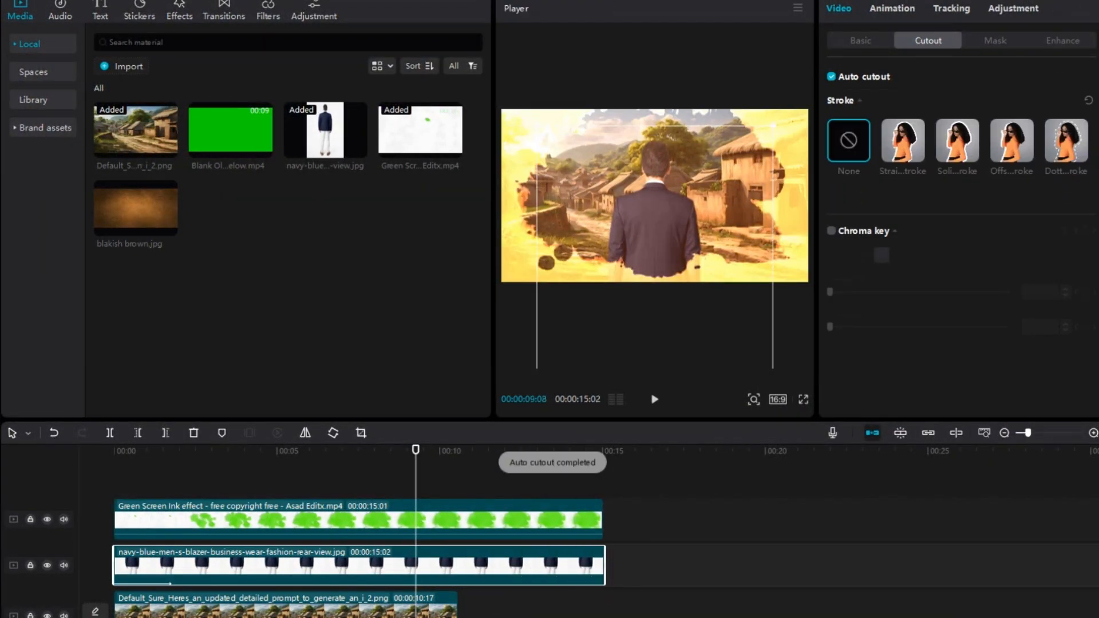
click(442, 613)
drag(463, 614, 604, 615)
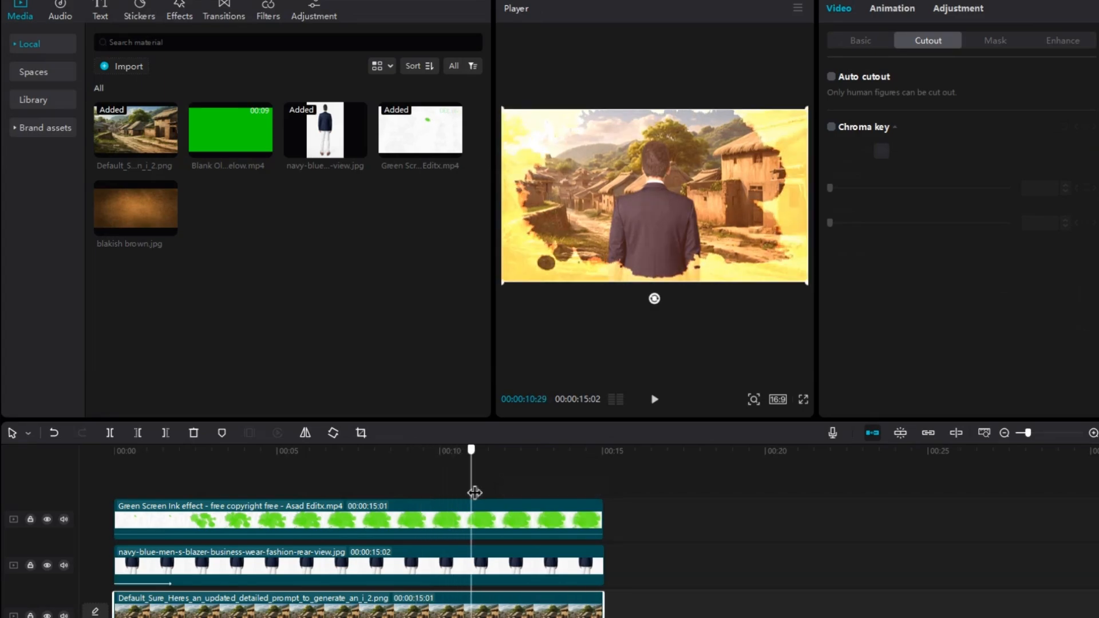
Step: Add a Position & Size keyframe to the ink effect clip at 00:00:10:00
click(440, 507)
click(861, 40)
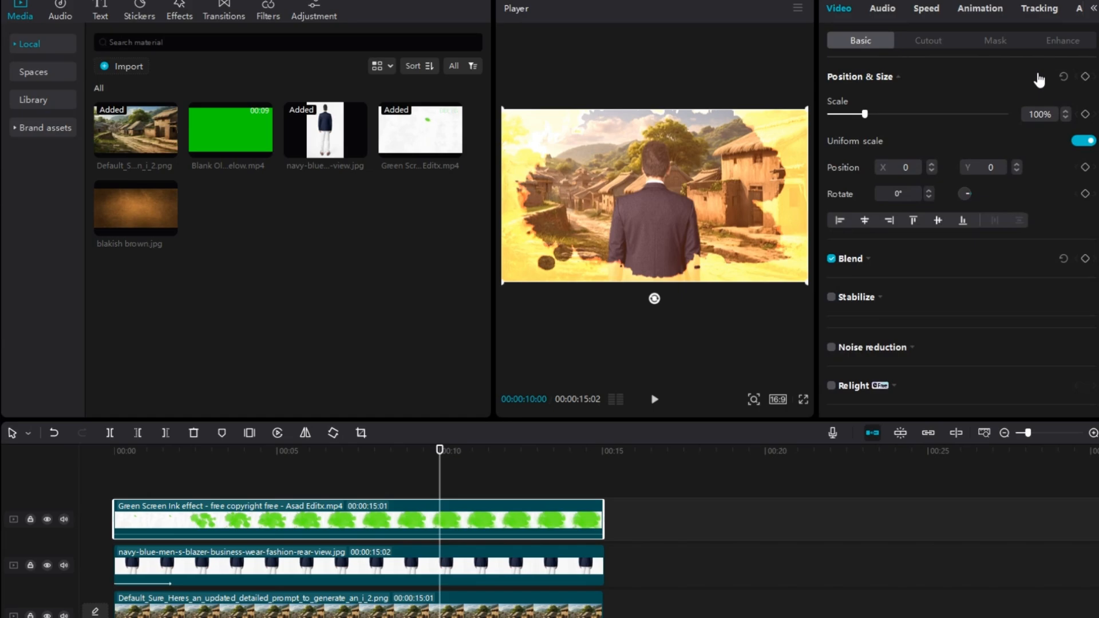
click(1087, 76)
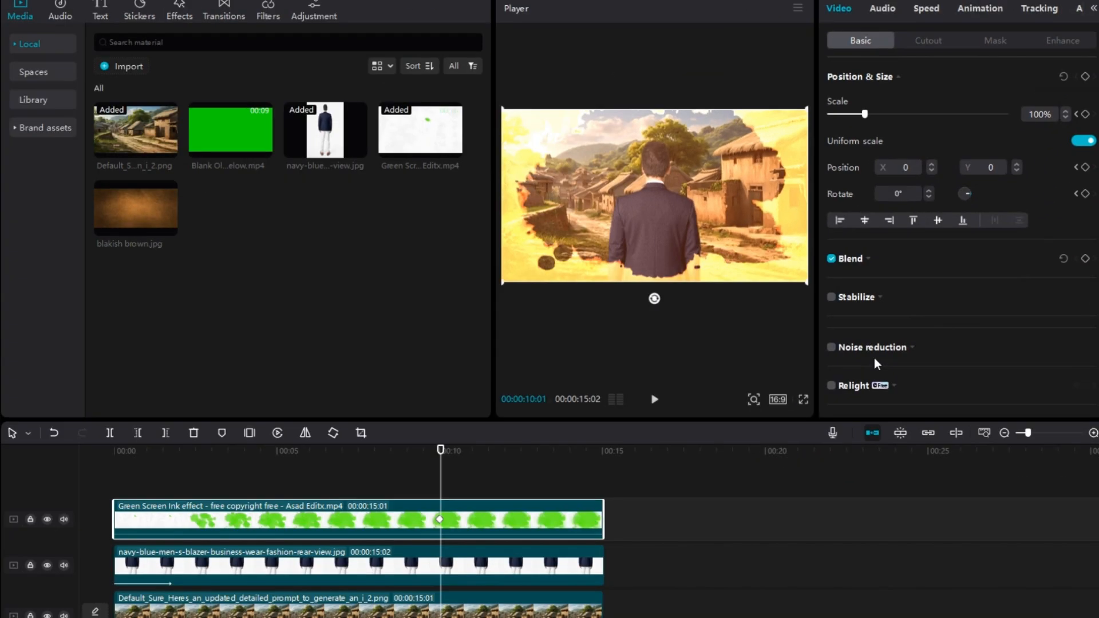
Step: Scale the ink effect clip up to 179% at 00:00:10:23 so a second scale keyframe is set
key(Right)
key(Right)
key(Right)
key(Right)
key(Right)
key(Right)
key(Right)
key(Right)
key(Right)
key(Right)
key(Right)
key(Right)
key(Right)
key(Right)
key(Right)
key(Right)
key(Right)
key(Right)
key(Right)
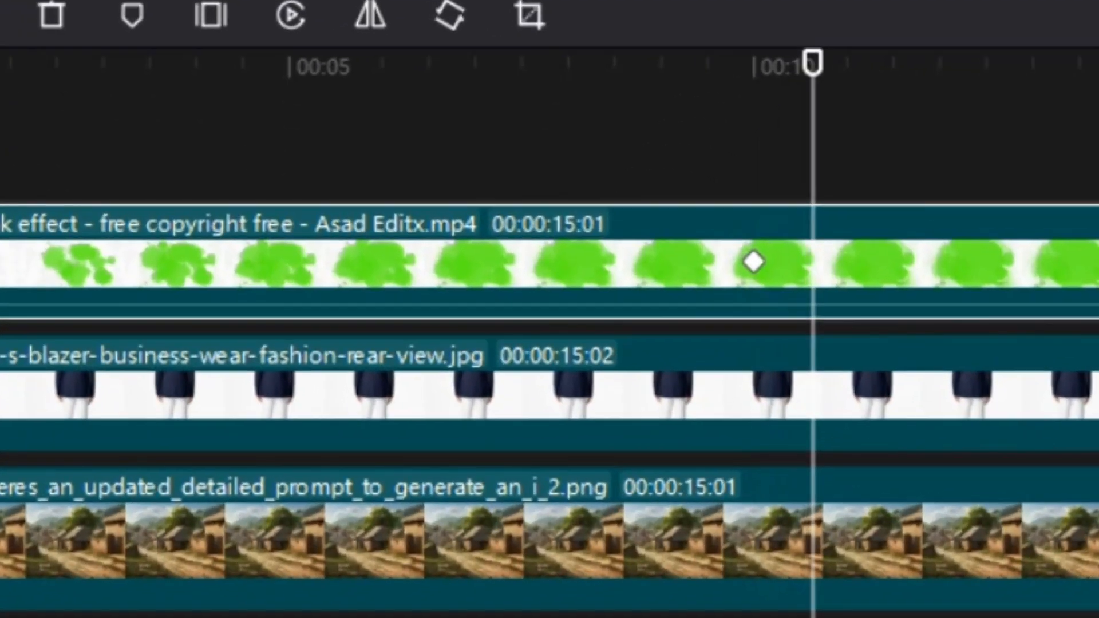
key(Right)
key(Right)
key(Right)
key(Right)
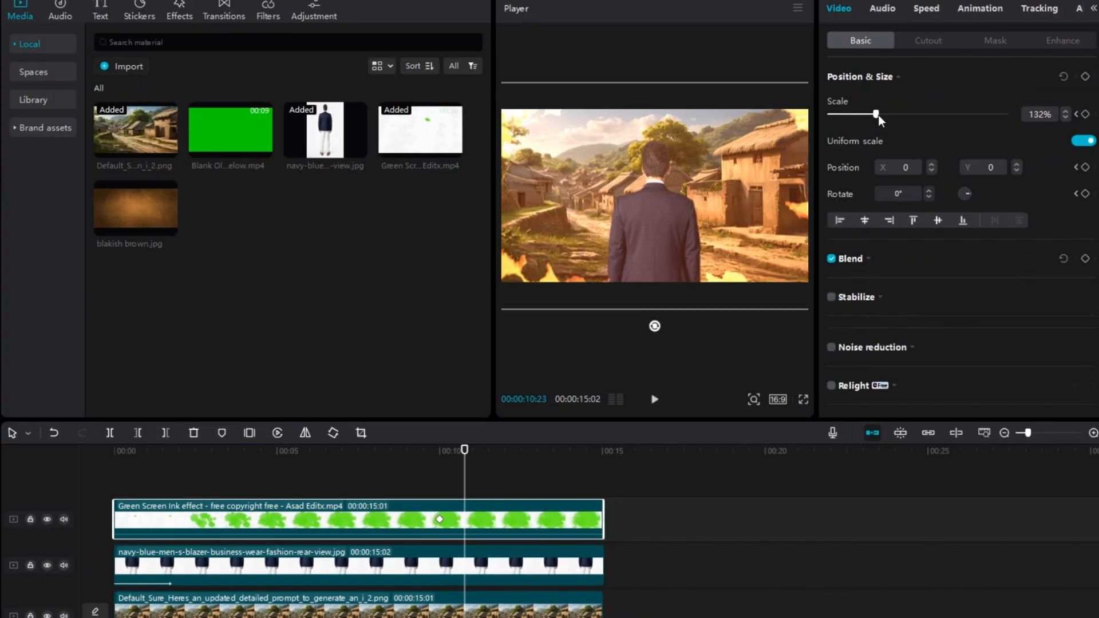
drag(878, 115, 896, 121)
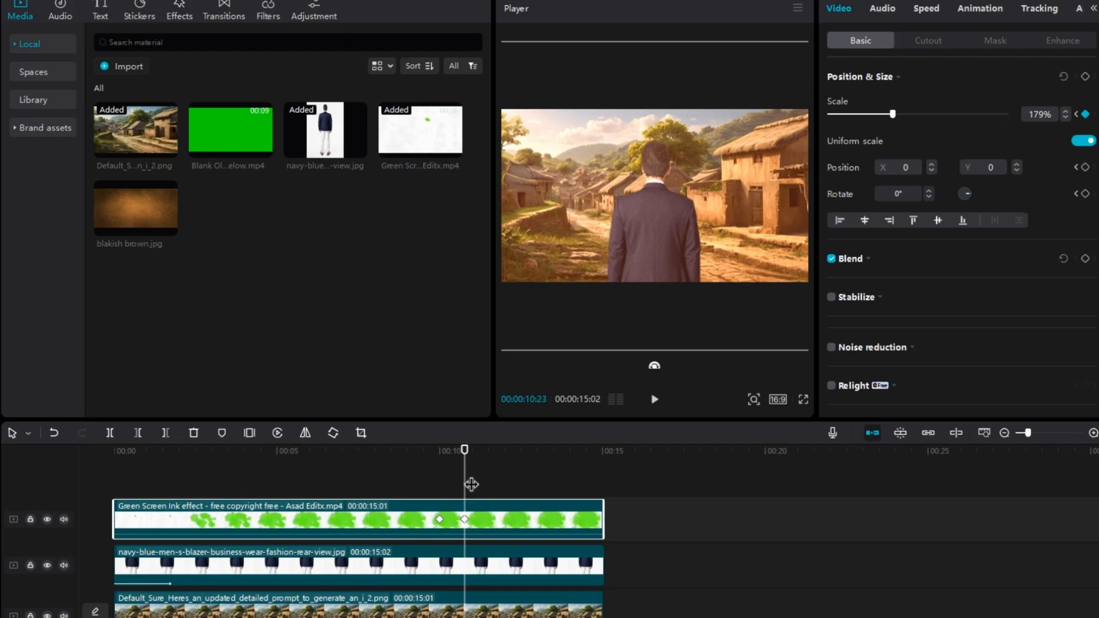
Step: Play back the ink effect clip's scale animation around the 10-second keyframes
mouse_move(471, 485)
mouse_down()
mouse_move(444, 490)
mouse_move(445, 481)
mouse_move(471, 481)
mouse_up()
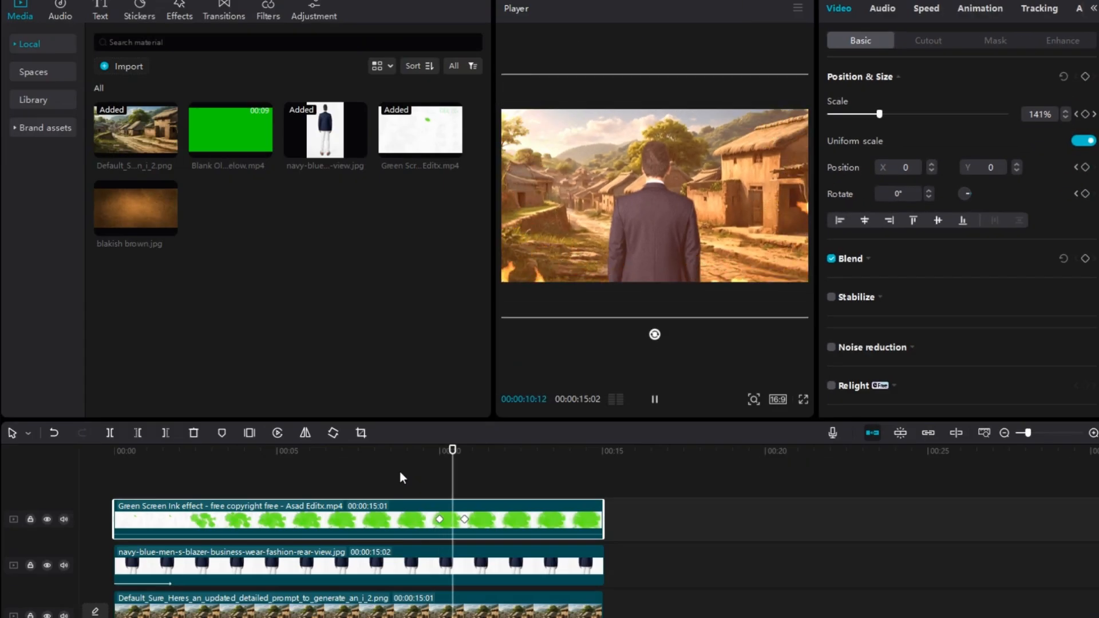
key(space)
key(space)
key(space)
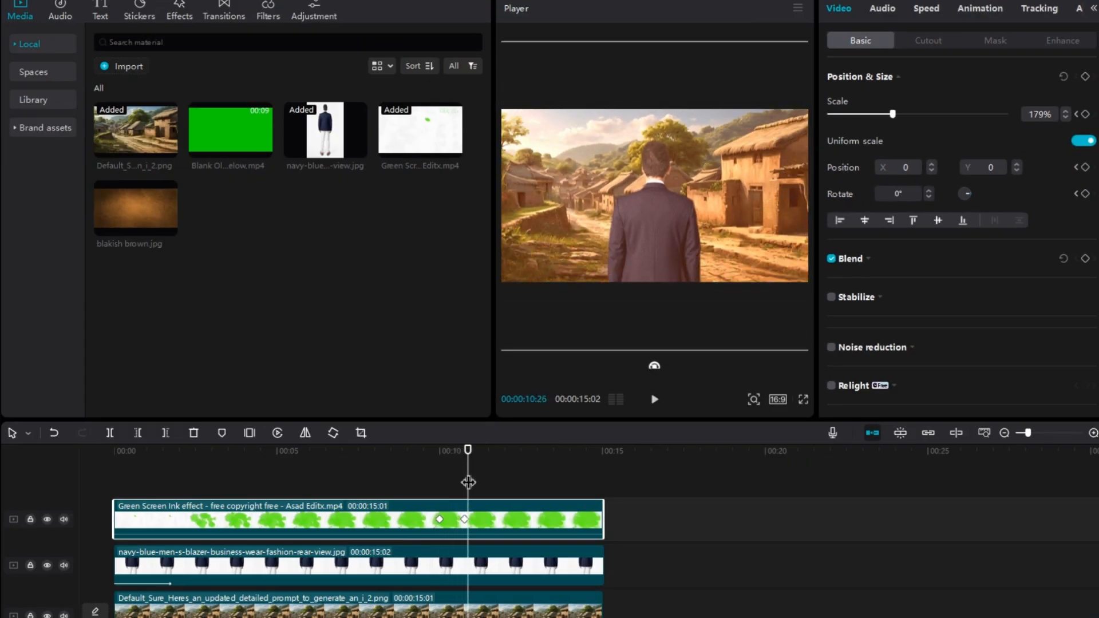
Step: Keyframe the man clip's Position & Size at 00:00:10:00 and set its scale to 220% at 00:00:10:21
drag(469, 485, 445, 490)
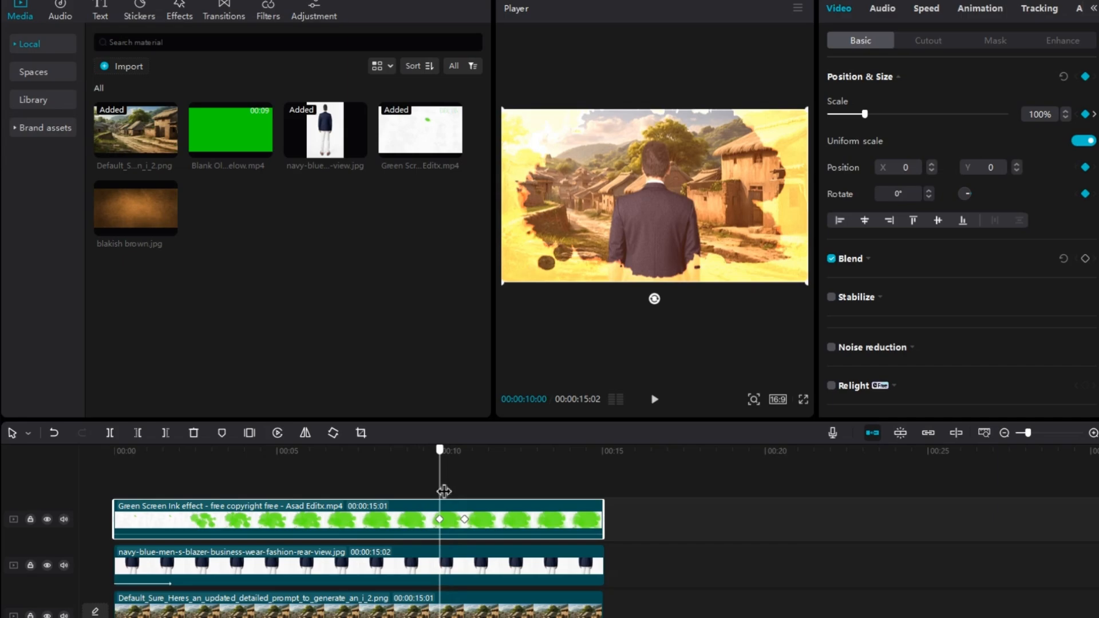
click(450, 559)
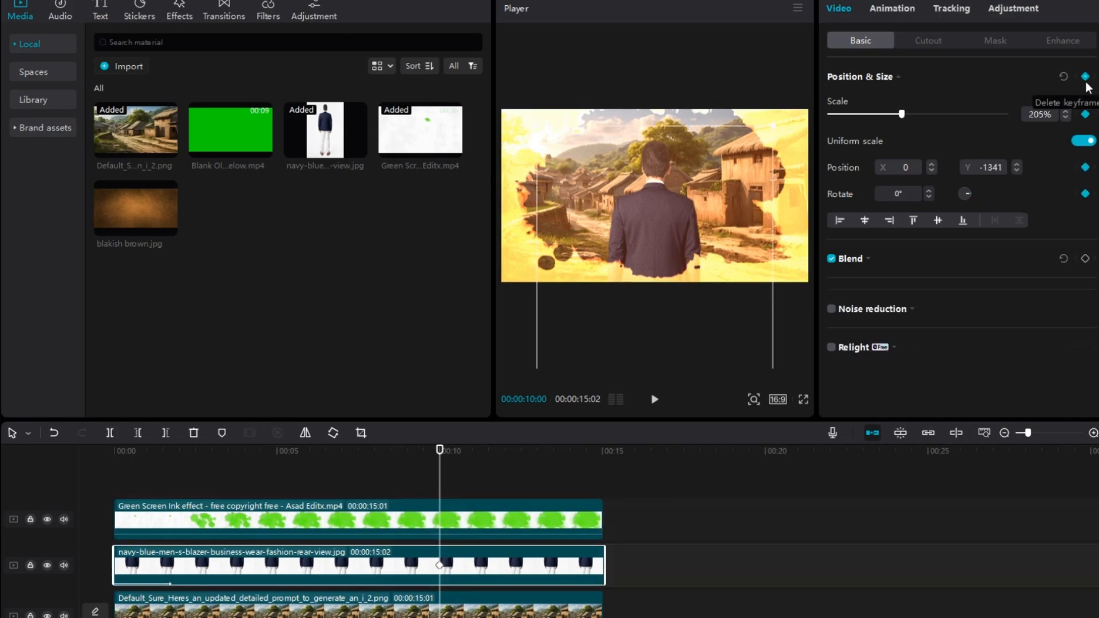
key(Right)
key(Right)
key(Right)
key(Right)
key(Right)
key(Right)
key(Right)
key(Right)
key(Right)
key(Right)
key(Right)
key(Right)
key(Right)
key(Right)
key(Right)
key(Right)
key(Right)
key(Right)
key(Right)
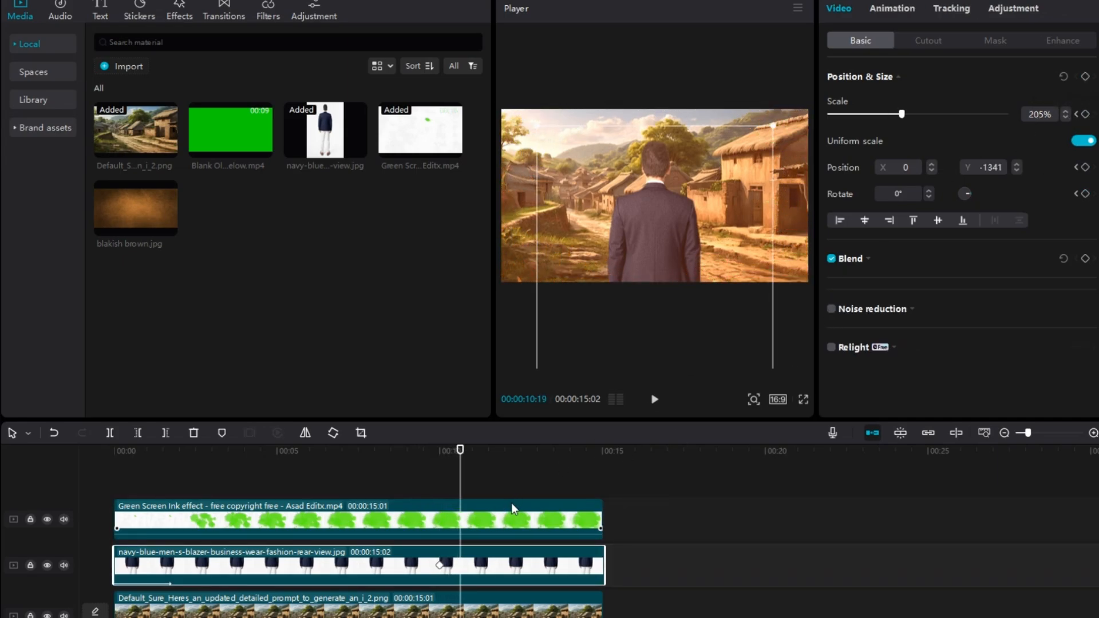
click(1067, 111)
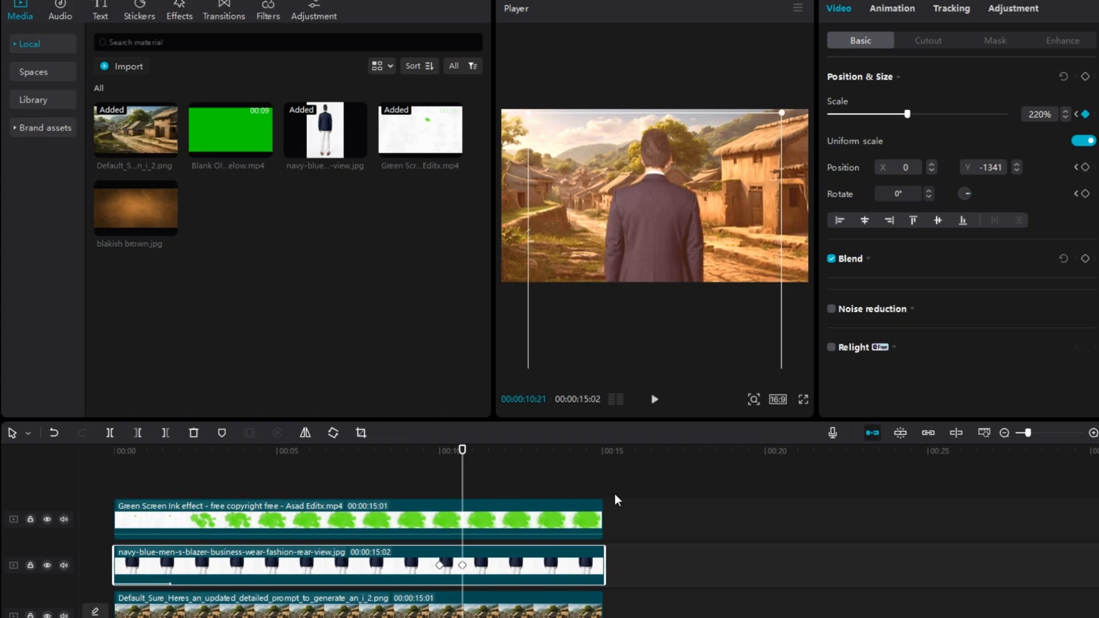
Step: Add a Position & Size keyframe to the village background clip, increase its scale for the zoom, and play back the scene
mouse_move(463, 489)
mouse_down()
mouse_move(398, 496)
mouse_move(473, 493)
mouse_up()
click(450, 607)
click(1085, 76)
key(Right)
key(Right)
key(Right)
key(Right)
key(Right)
key(Right)
key(Right)
key(Right)
key(Right)
key(Right)
key(Right)
key(Right)
key(Right)
key(Right)
click(453, 560)
click(588, 604)
click(1067, 111)
click(655, 399)
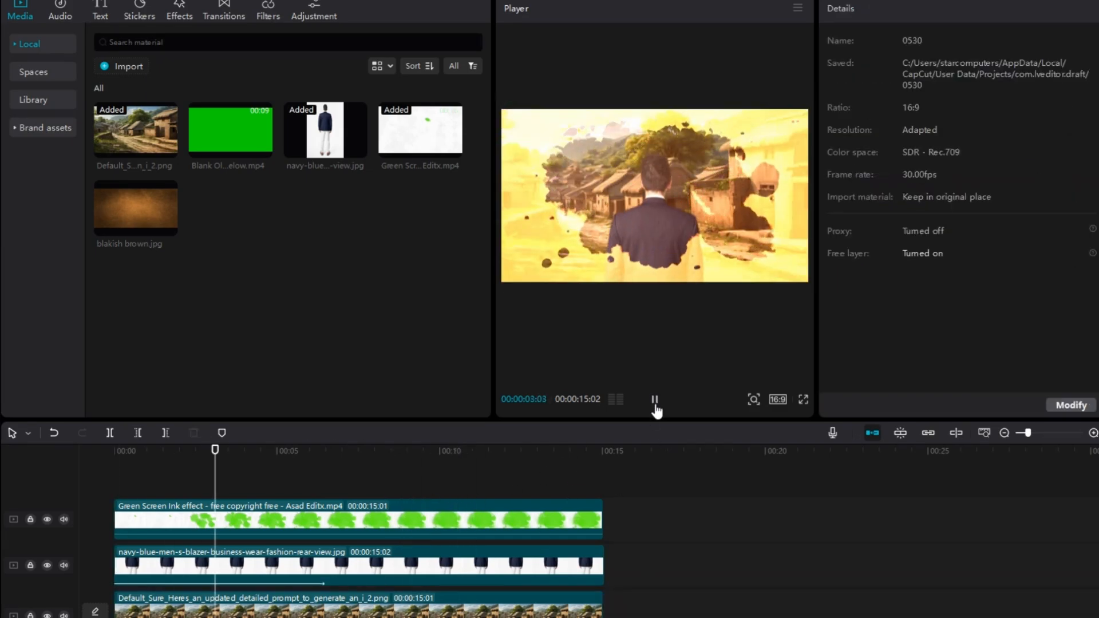
Step: Combine the ink effect, man and village background clips into one compound clip
click(179, 10)
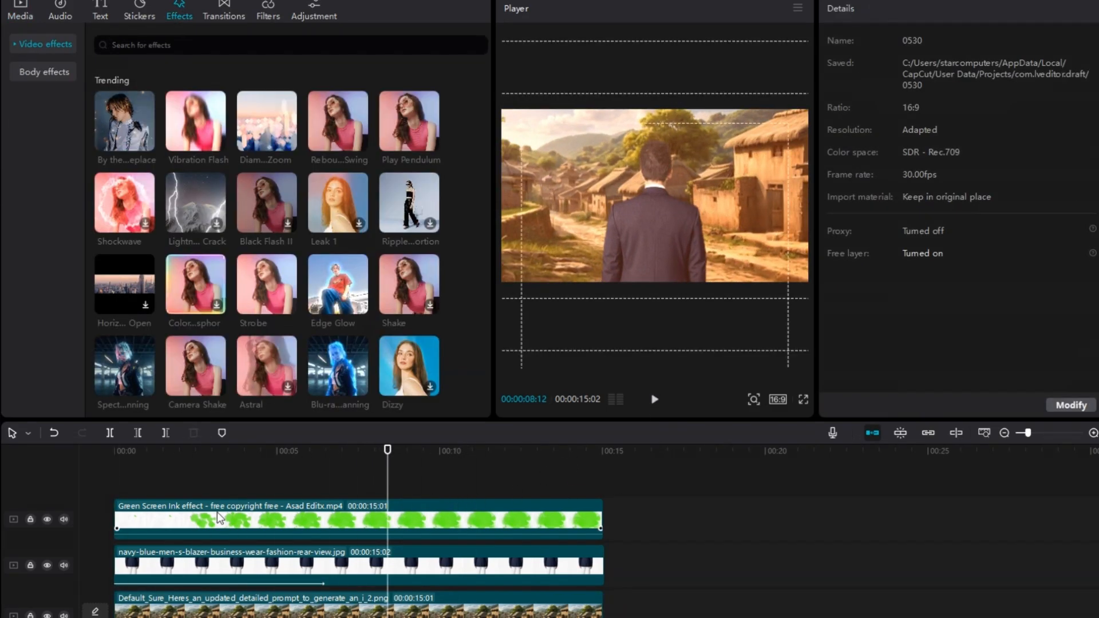
click(222, 520)
ctrl+click(222, 566)
ctrl+click(229, 607)
right_click(231, 613)
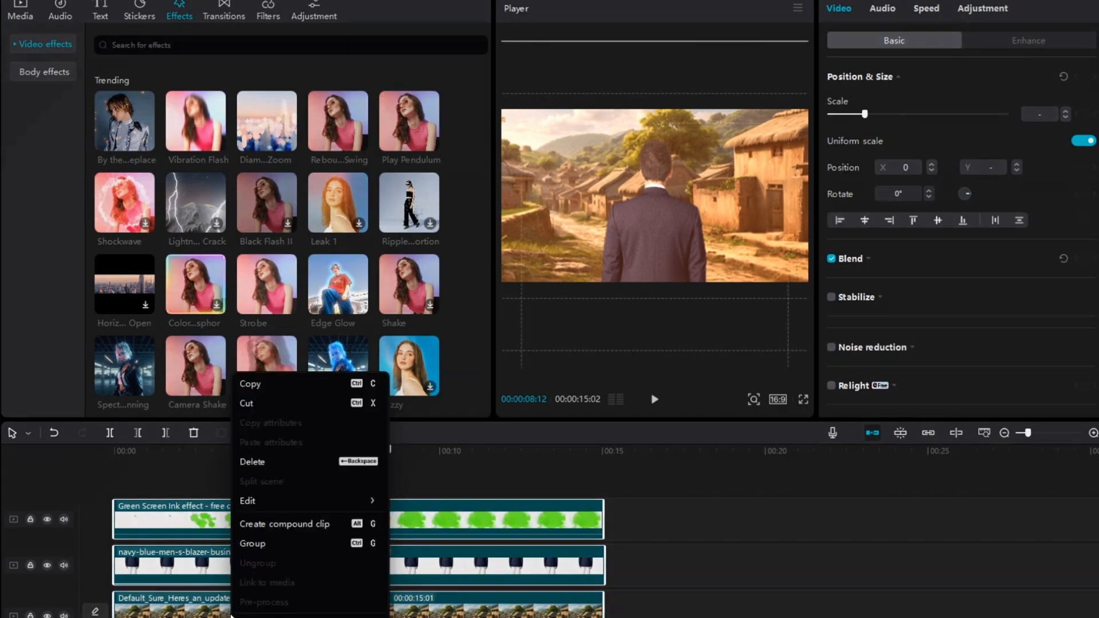
click(265, 524)
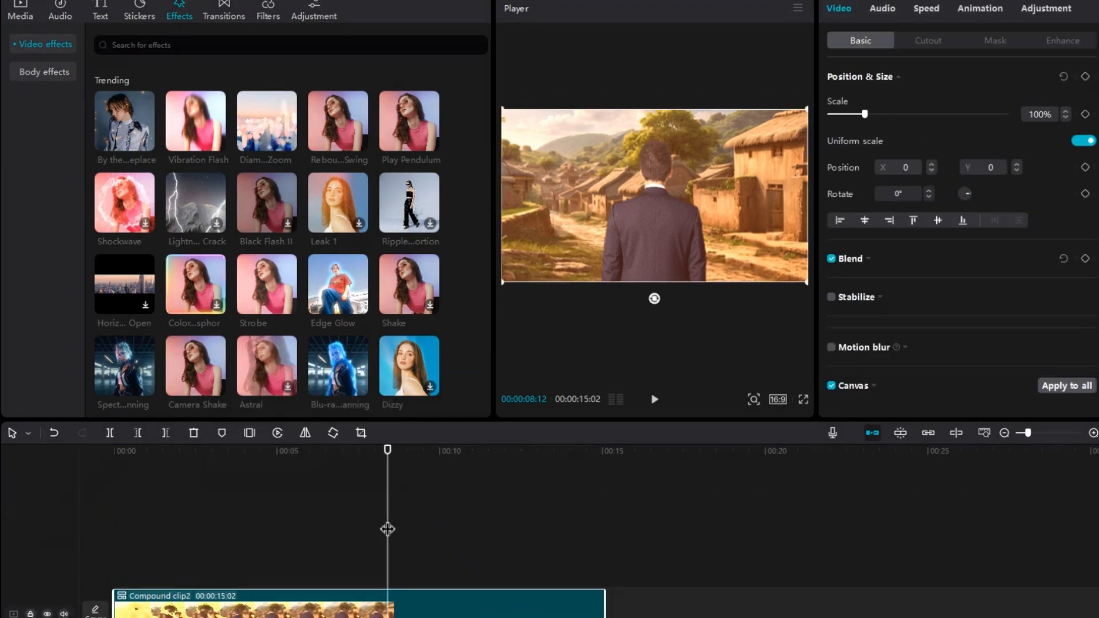
Step: Apply the Zoom 1 intro animation to the compound clip and lengthen its duration
drag(367, 525, 290, 548)
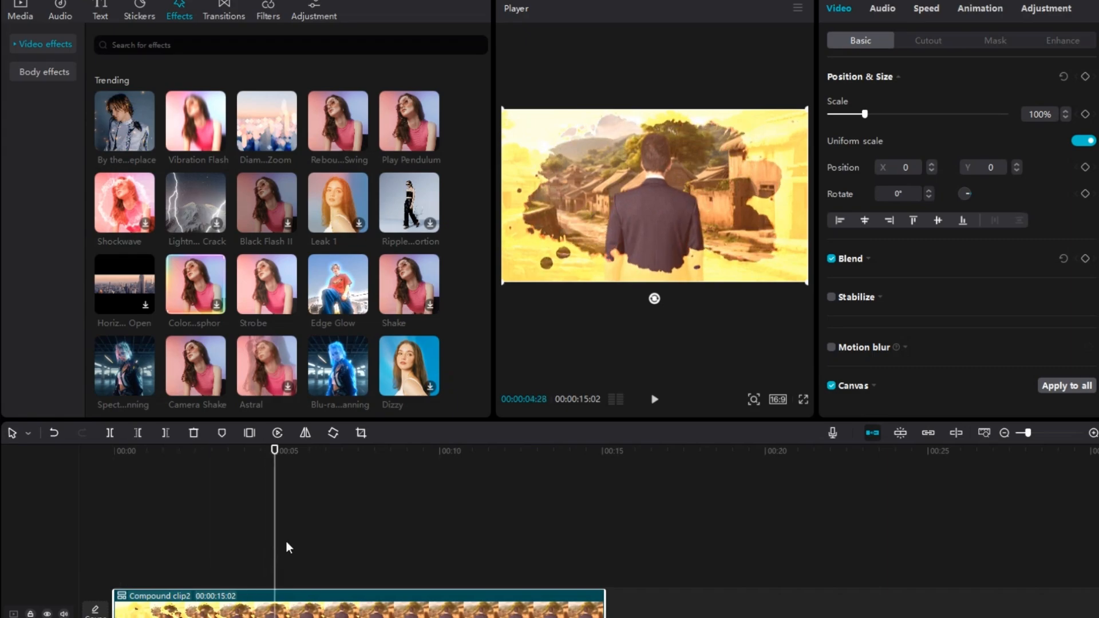
click(977, 12)
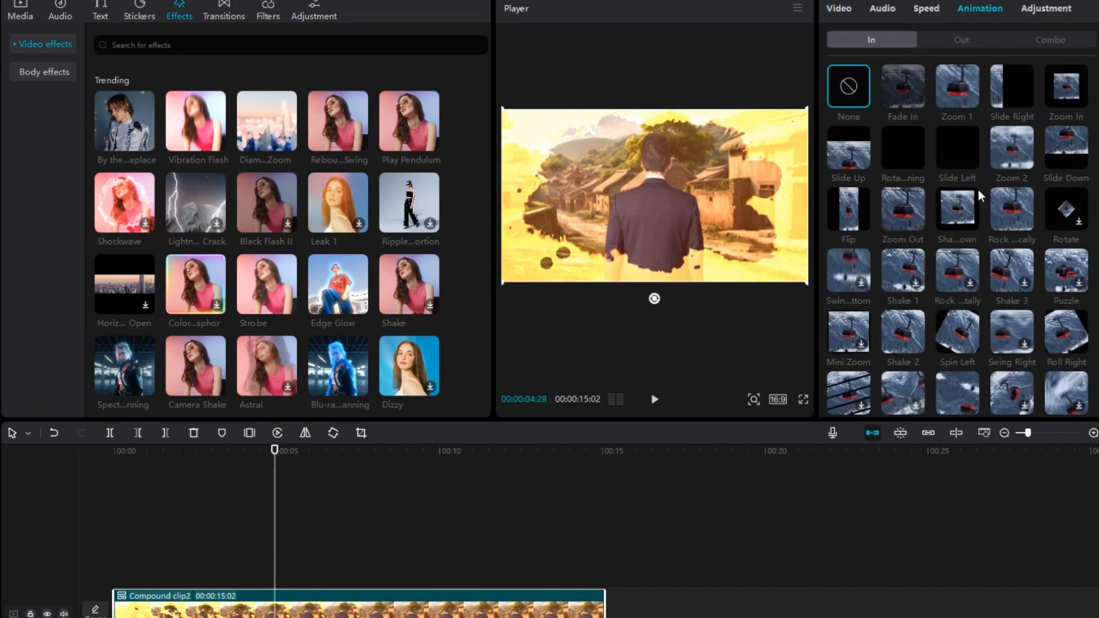
click(960, 87)
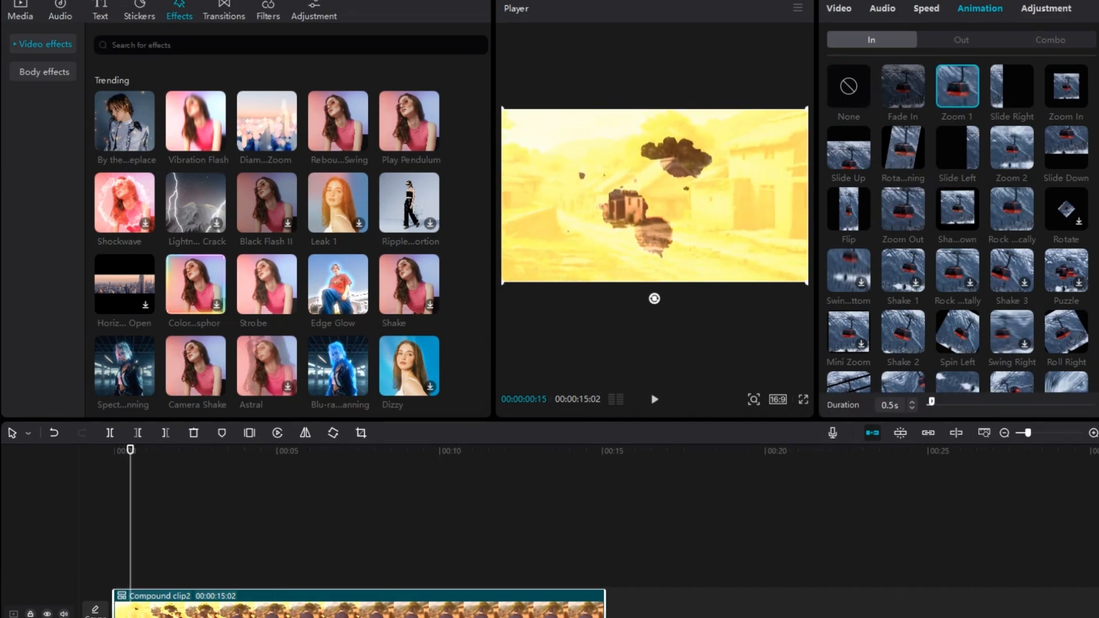
mouse_move(944, 402)
mouse_down()
mouse_move(957, 404)
mouse_move(945, 404)
mouse_up()
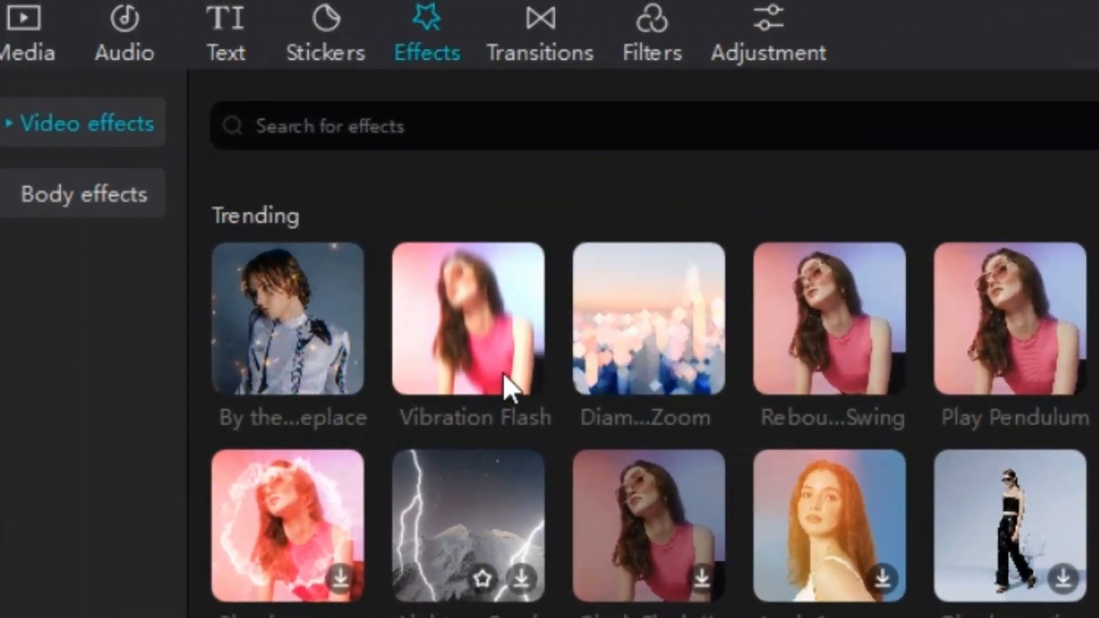
Step: Apply the Halo light effect to the compound clip and trim the effect's start to 00:00:02:14
click(85, 132)
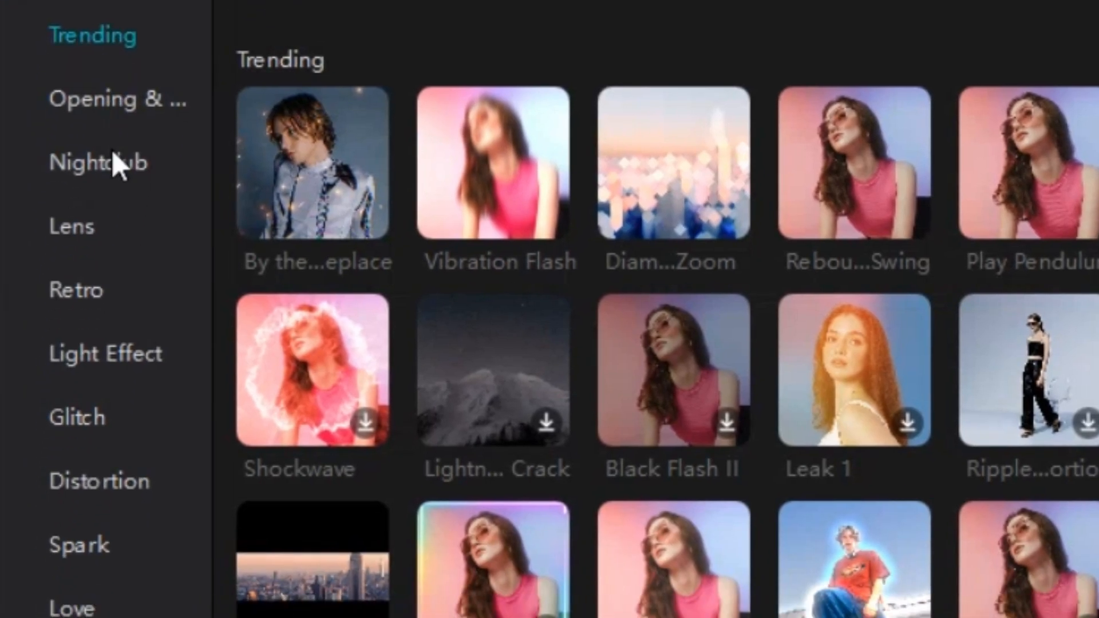
click(118, 361)
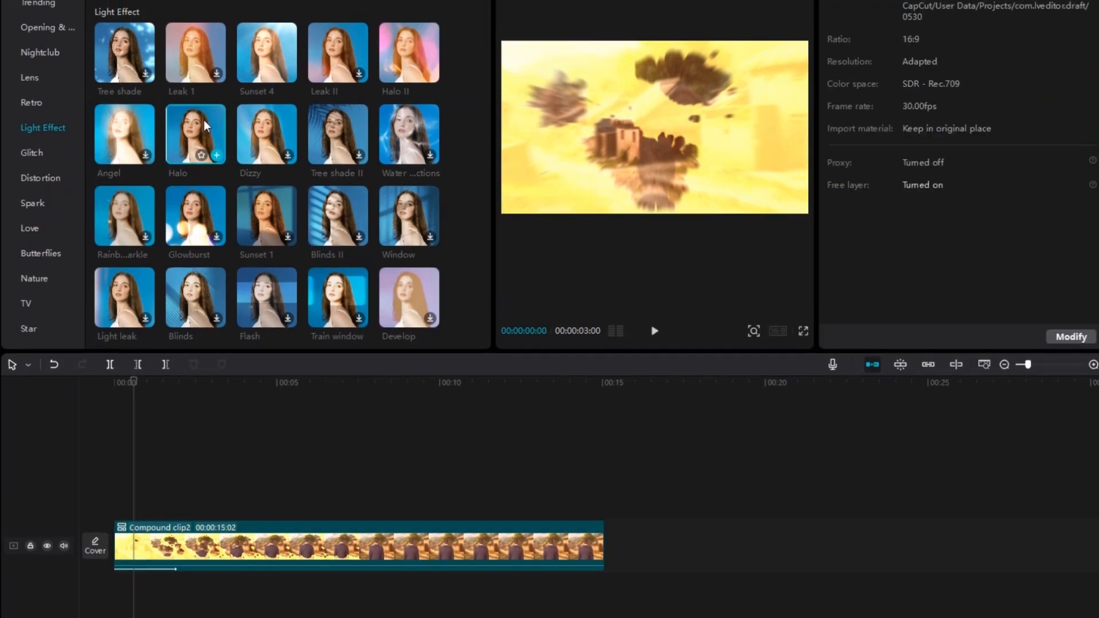
drag(203, 119, 171, 544)
drag(170, 584, 158, 580)
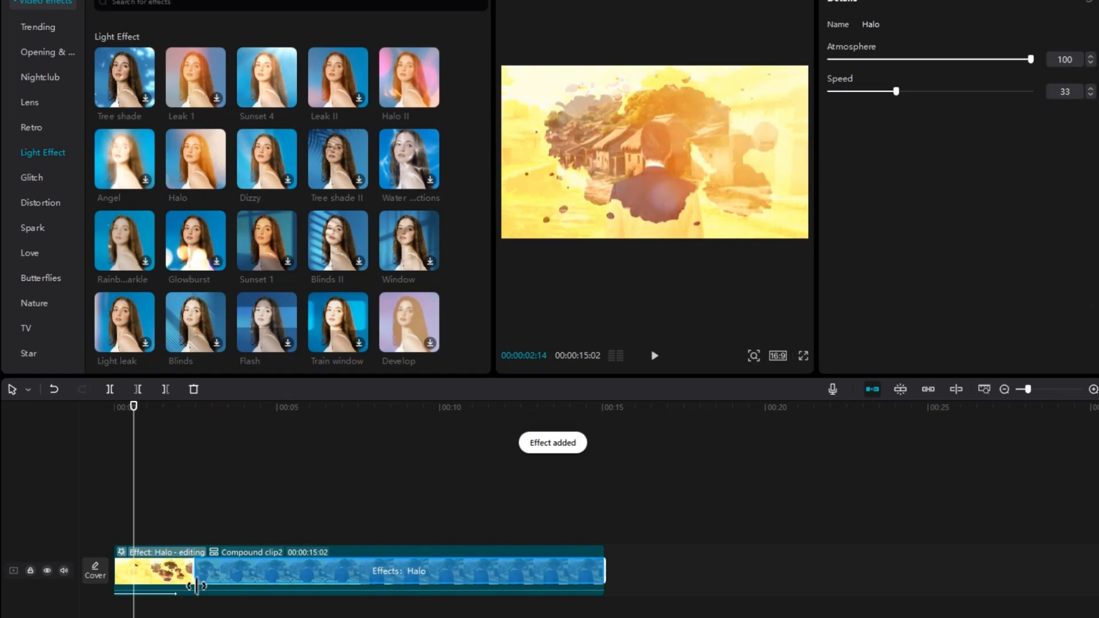
Step: Set the Halo effect's Speed to 3 and preview it
key(space)
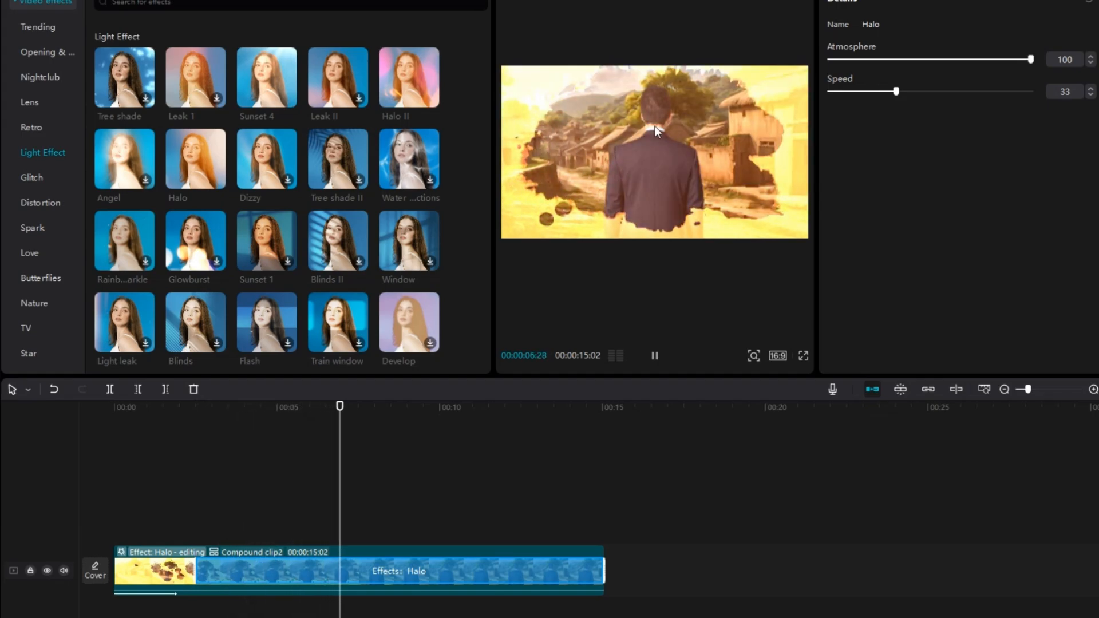
key(space)
drag(899, 91, 839, 121)
key(space)
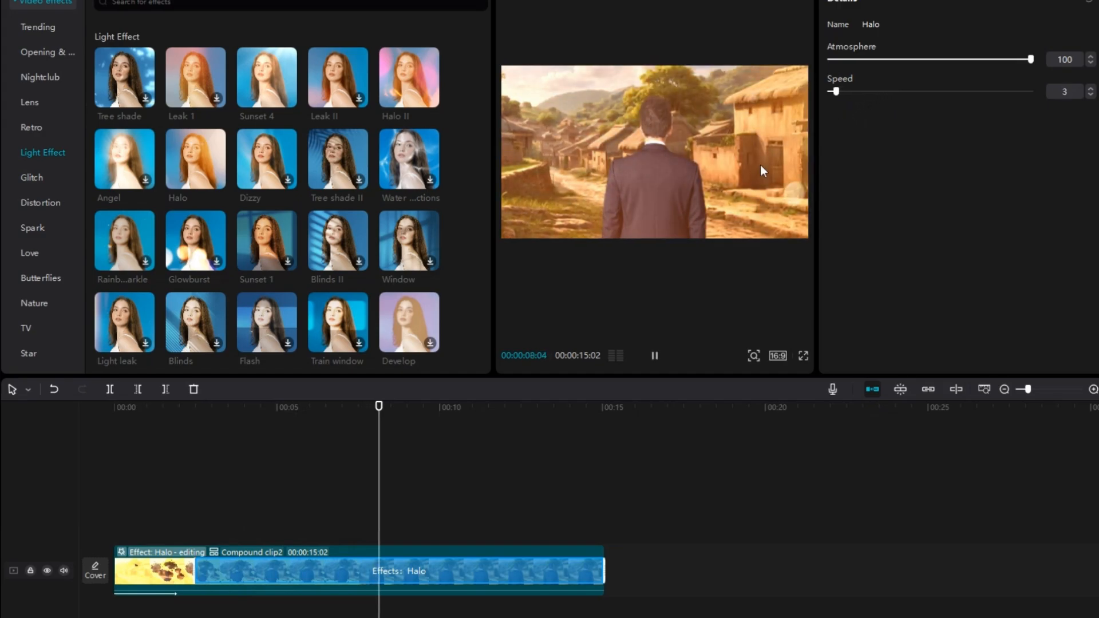
key(space)
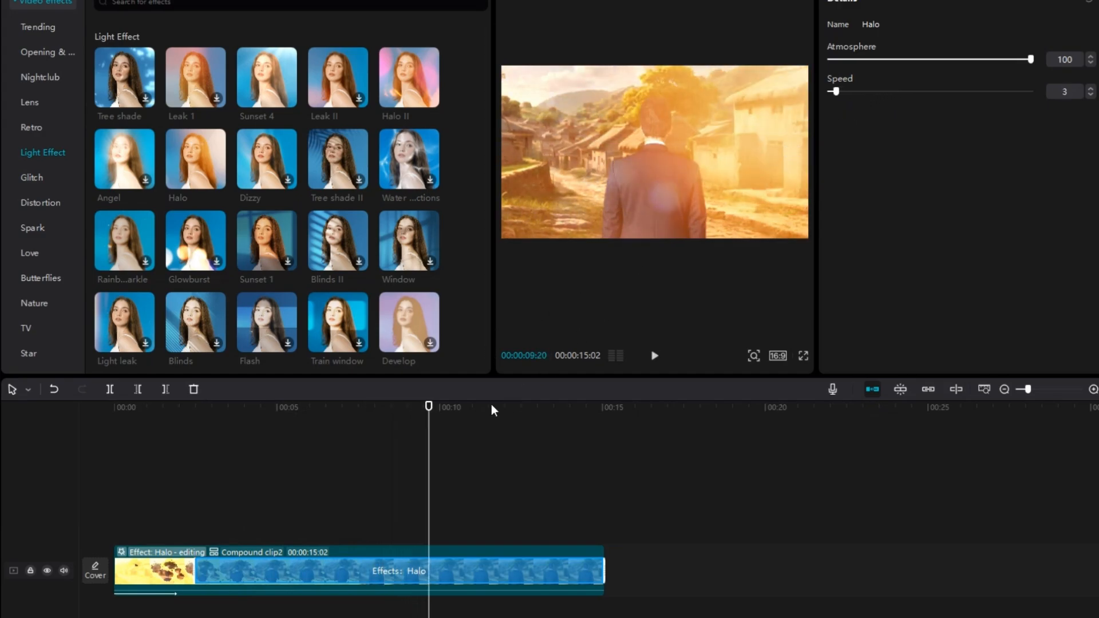
Step: Trim the end of the Halo effect to about 00:00:09:23 and play the scene from the start
drag(436, 447, 436, 447)
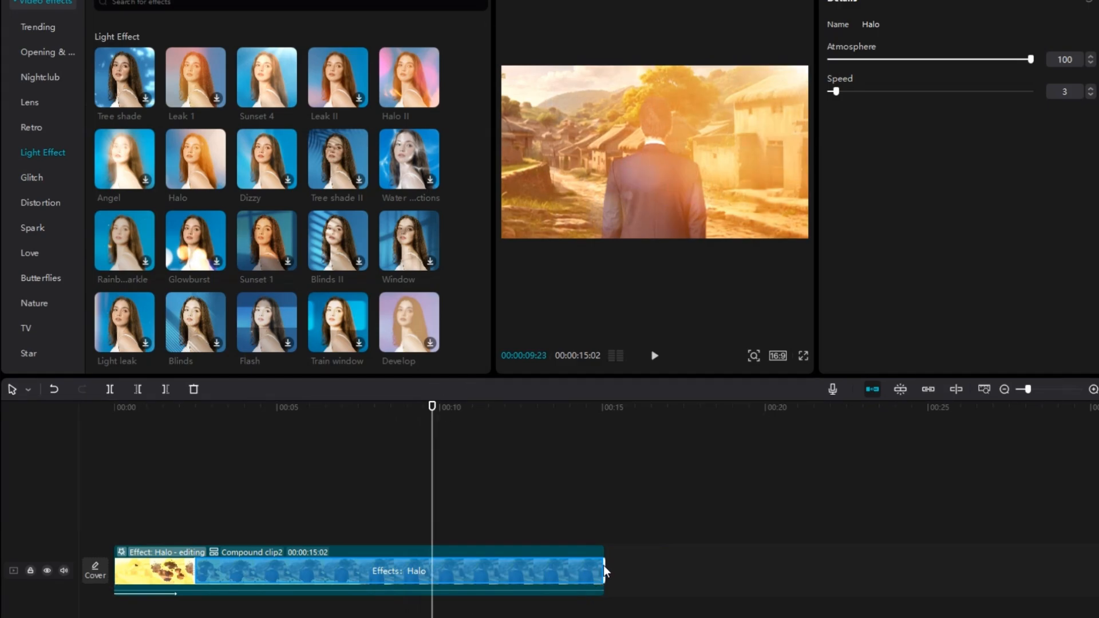
drag(603, 567, 431, 576)
drag(438, 522, 93, 547)
key(space)
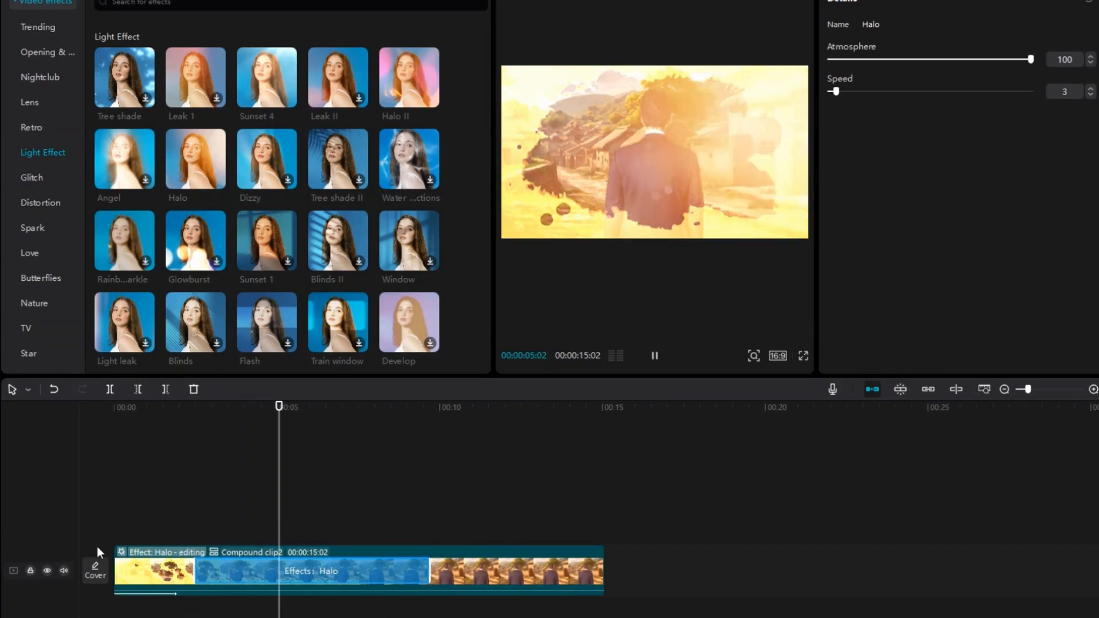
key(space)
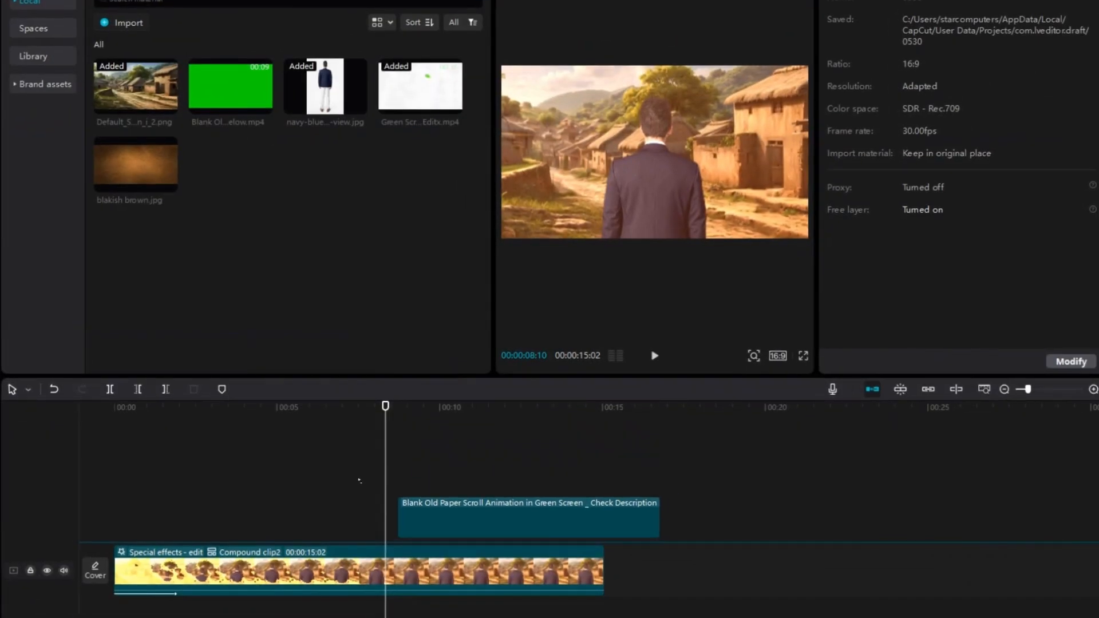
Step: Place the old paper scroll clip above the compound clip from about 8 seconds and chroma-key out its green at strength 100
drag(359, 481, 426, 520)
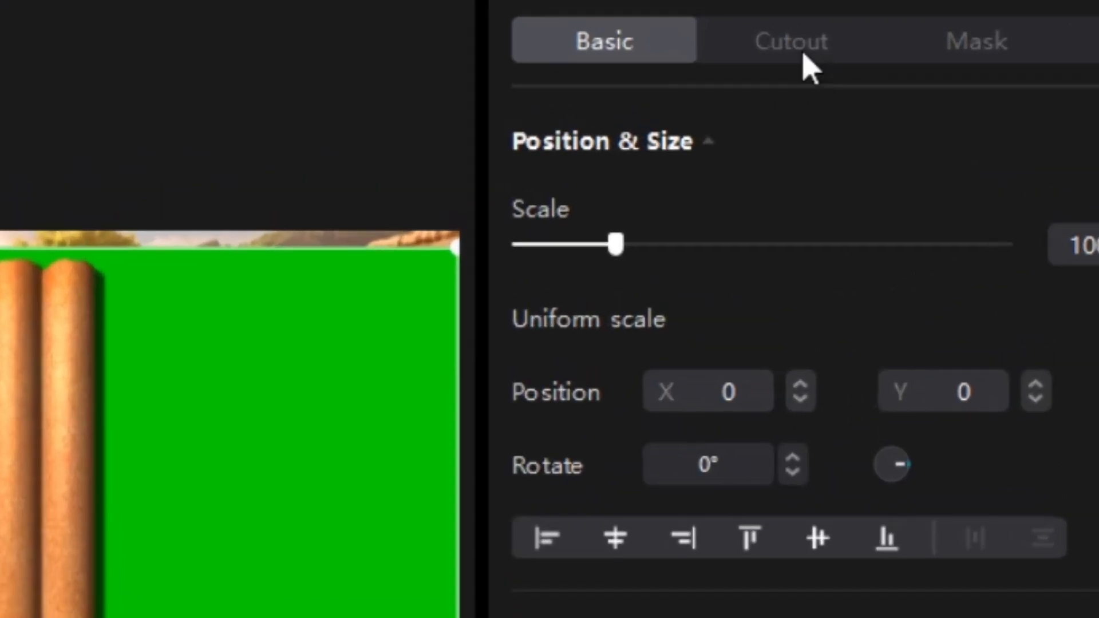
click(932, 2)
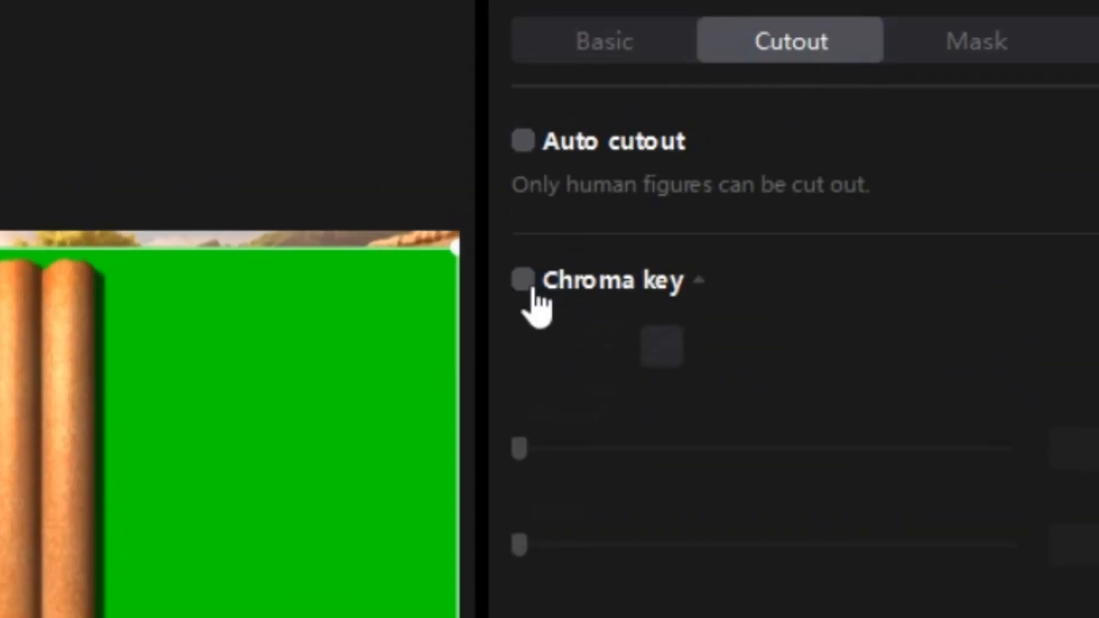
click(520, 282)
click(661, 348)
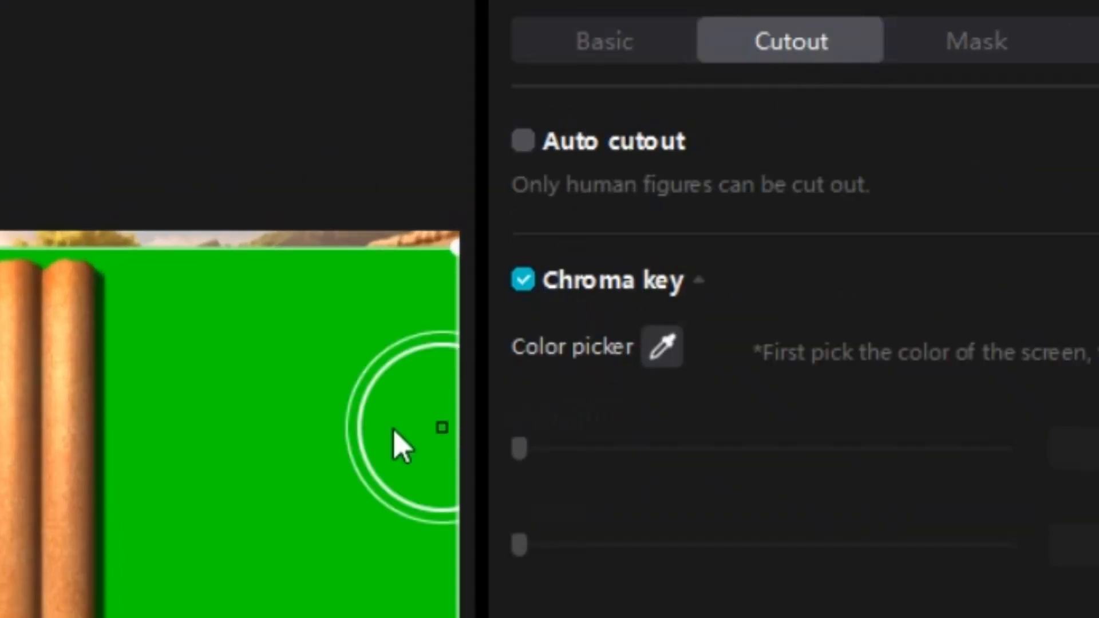
click(588, 373)
drag(773, 391, 1098, 384)
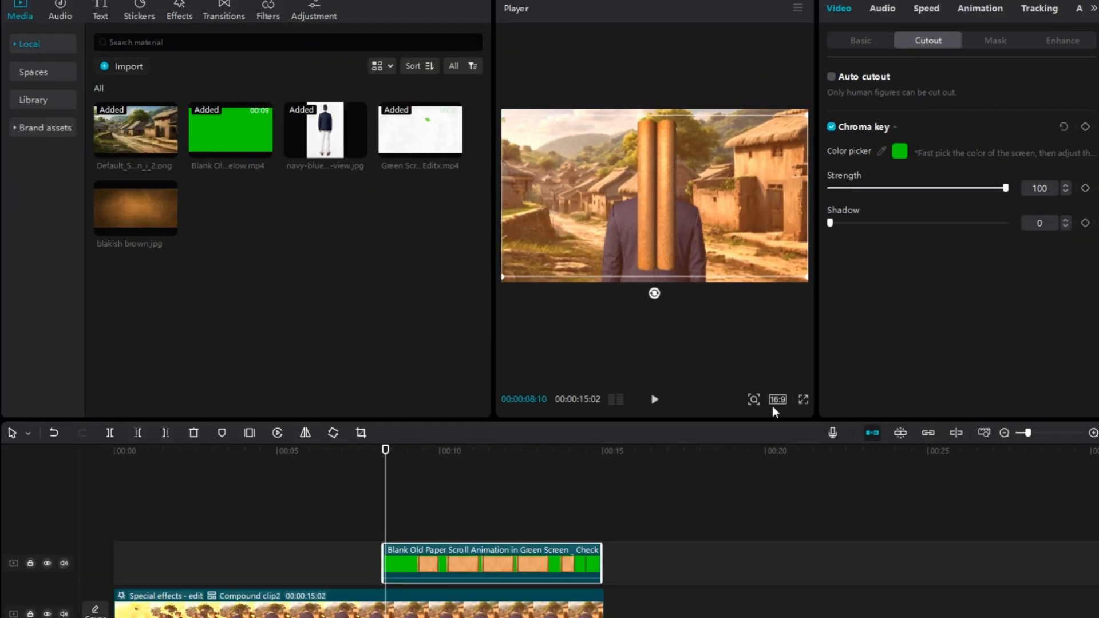
Step: With the scroll unrolled at 00:00:09:12, scale the scroll clip down to 68% and position it at Y -78
key(space)
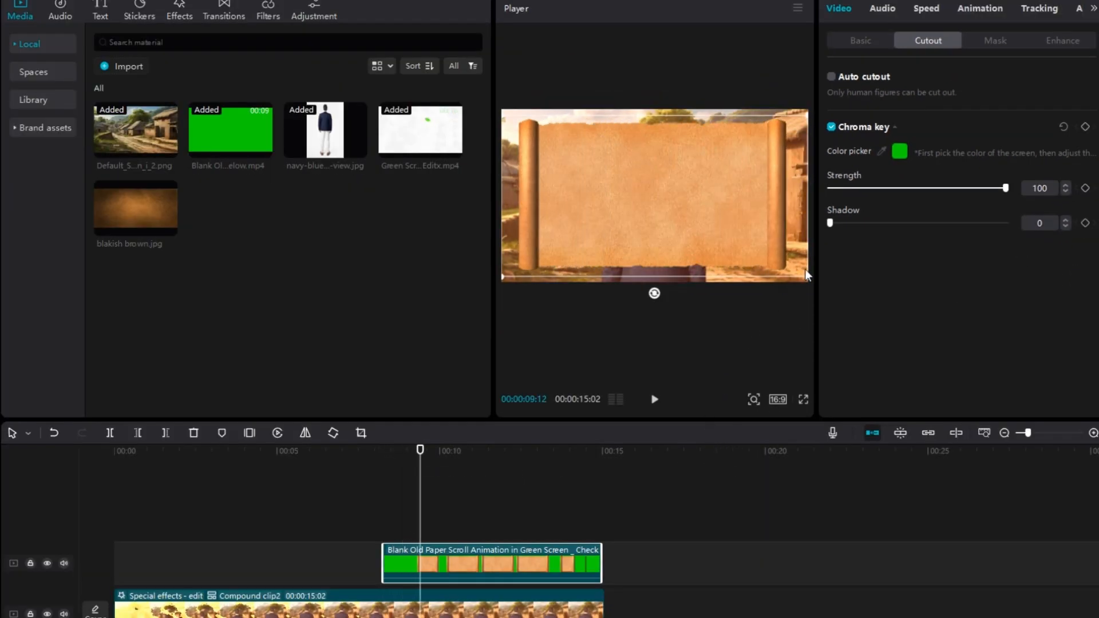
drag(807, 276, 709, 214)
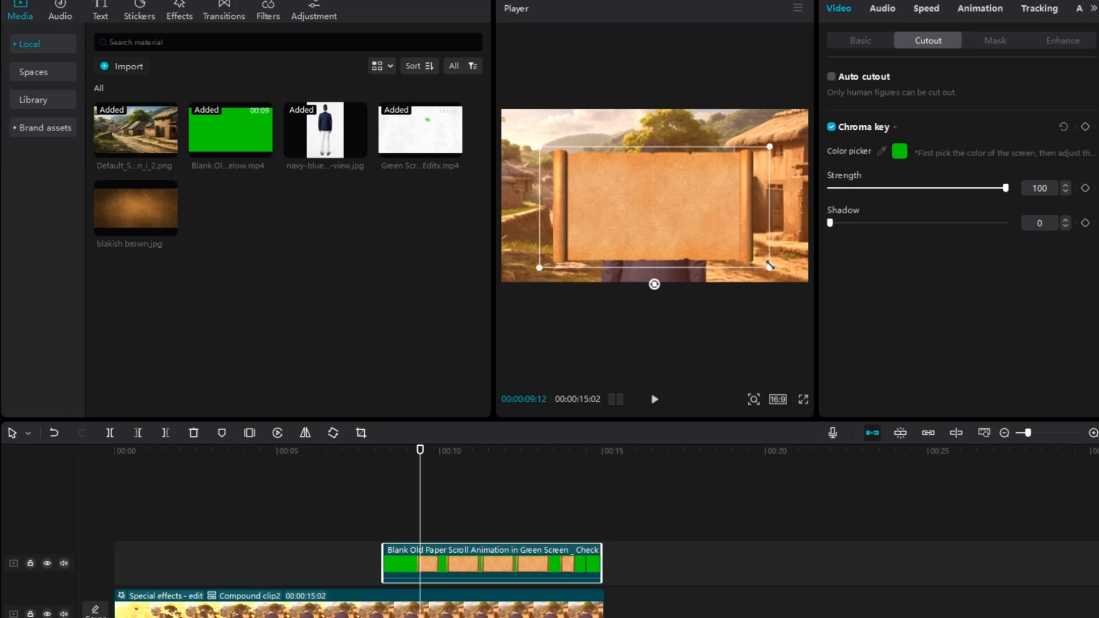
drag(769, 265, 714, 229)
click(848, 36)
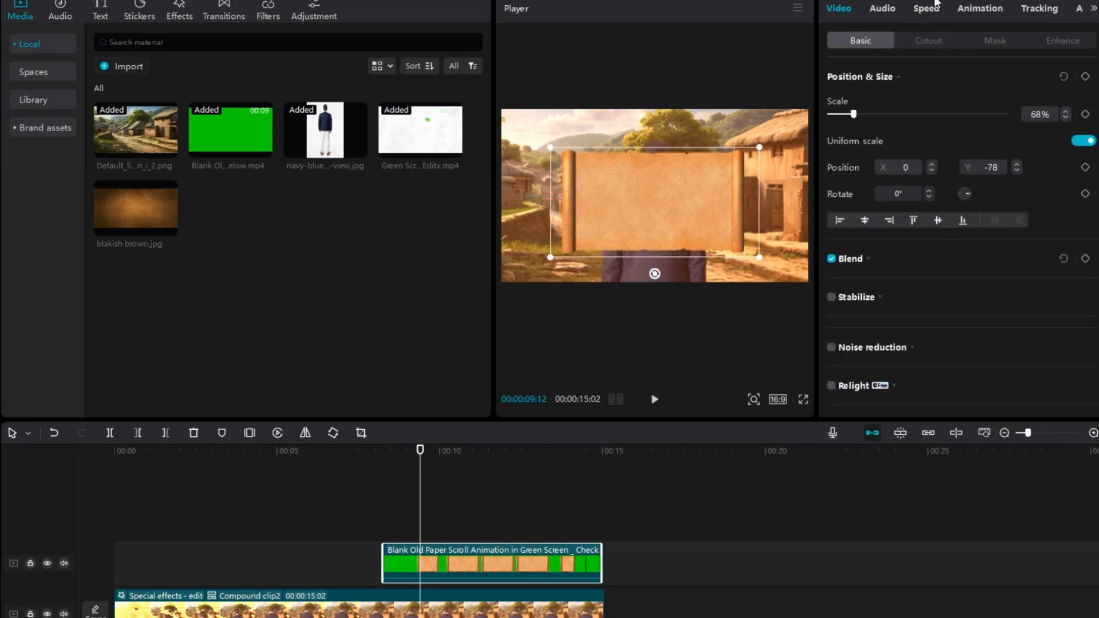
Step: Apply the "Sha...own" intro animation to the scroll clip with a 0.5 s duration and preview the scroll's entrance
click(983, 8)
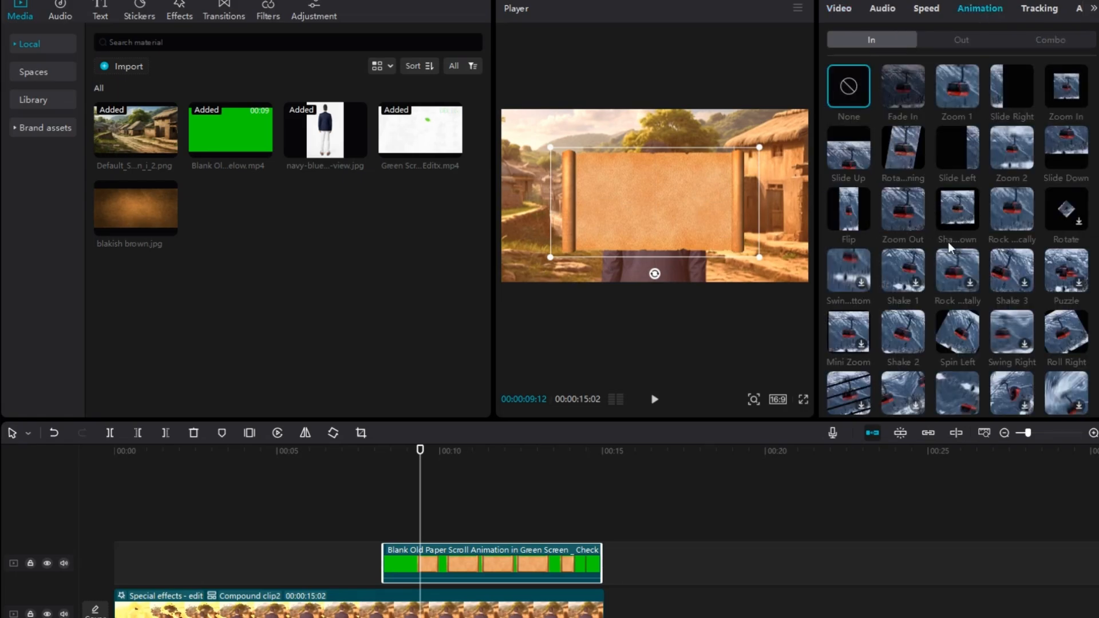
scroll(972, 333, down, 1)
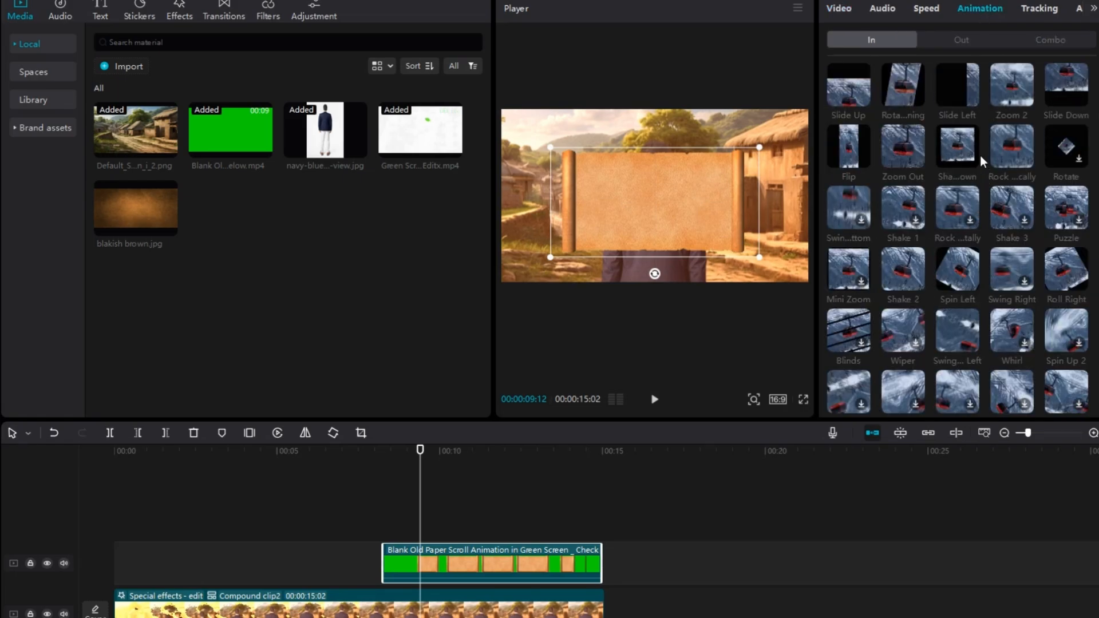
click(960, 145)
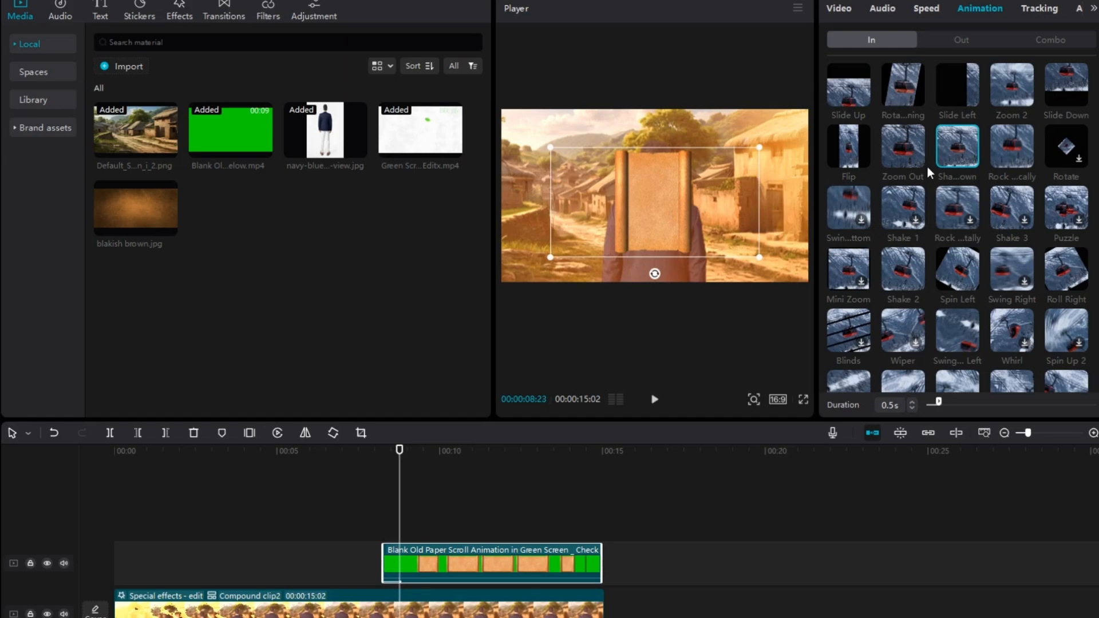
drag(403, 496, 363, 513)
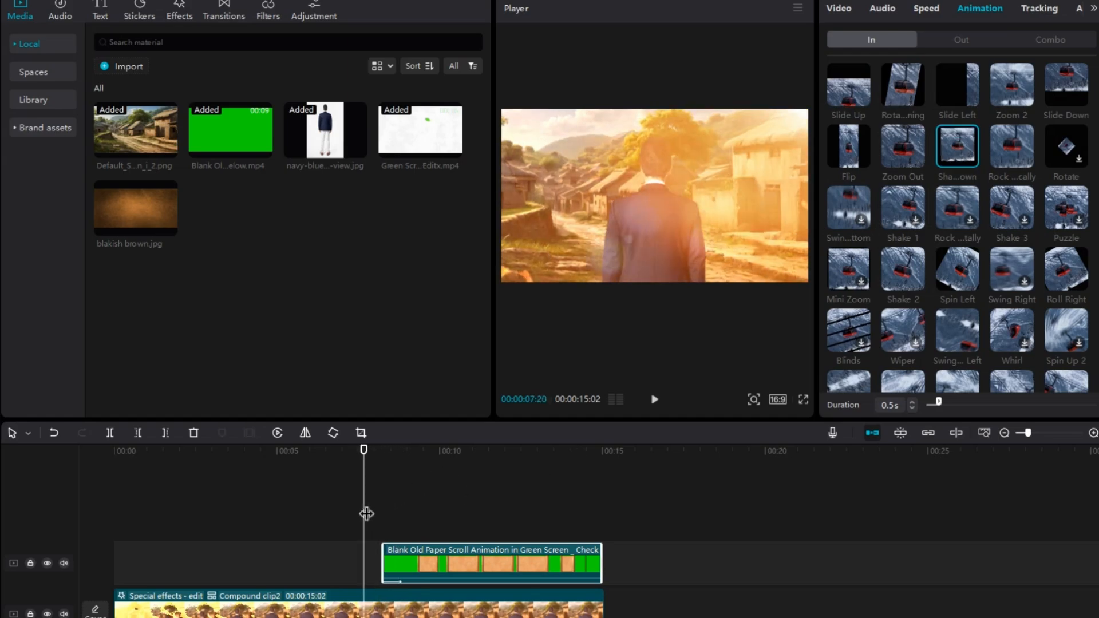
key(space)
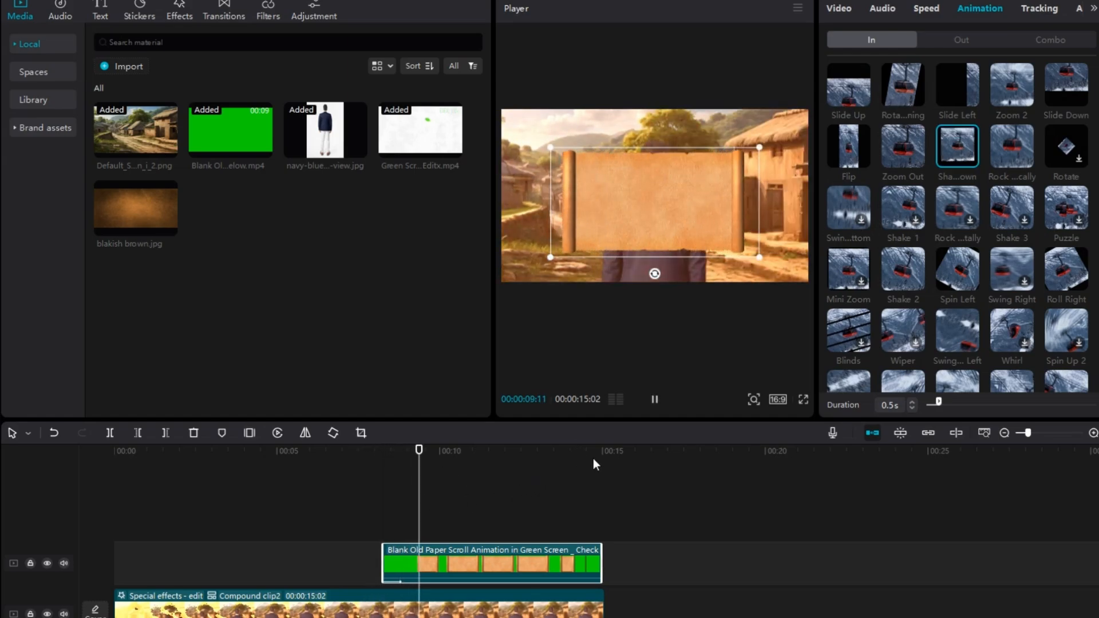
key(space)
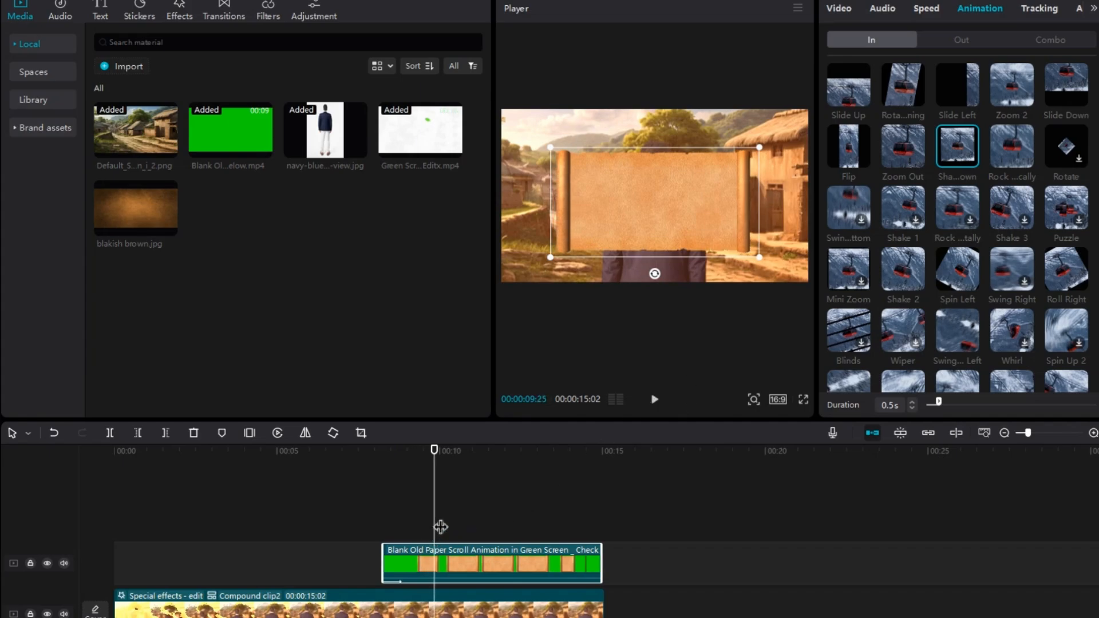
drag(440, 527, 359, 530)
key(space)
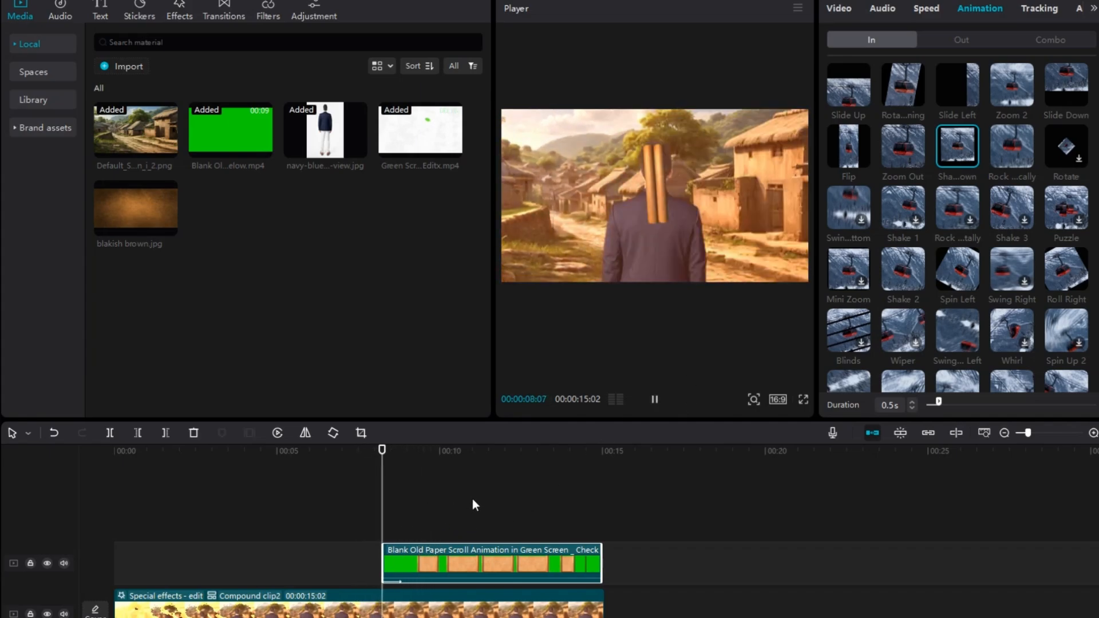
key(space)
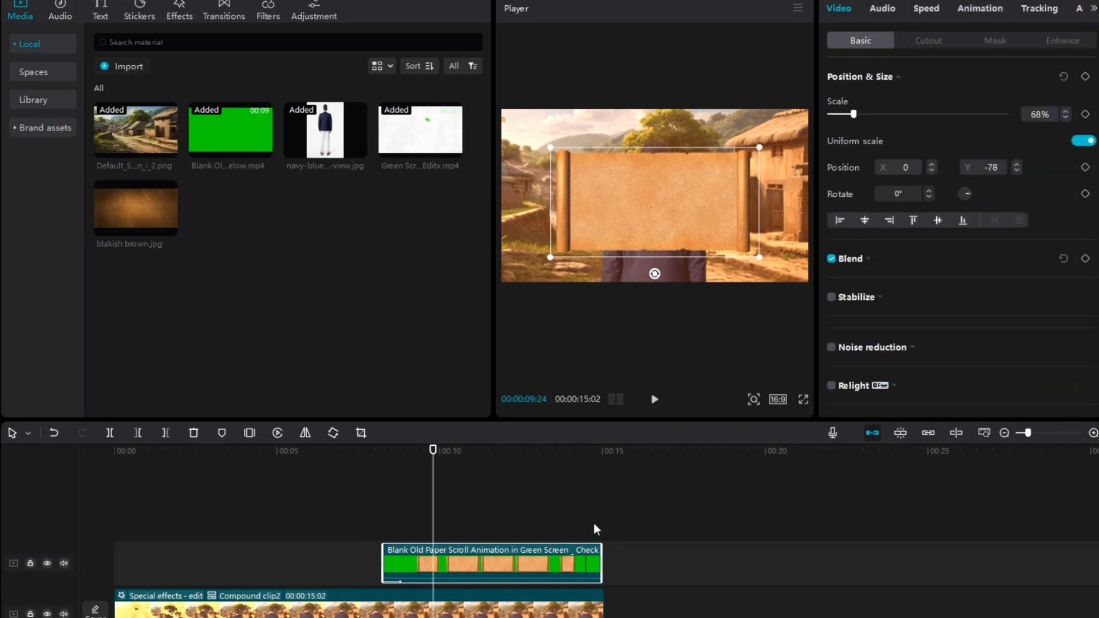
Step: Turn off uniform scaling for the scroll clip and resize it to 53% width and 74% height at Y -183
click(1084, 142)
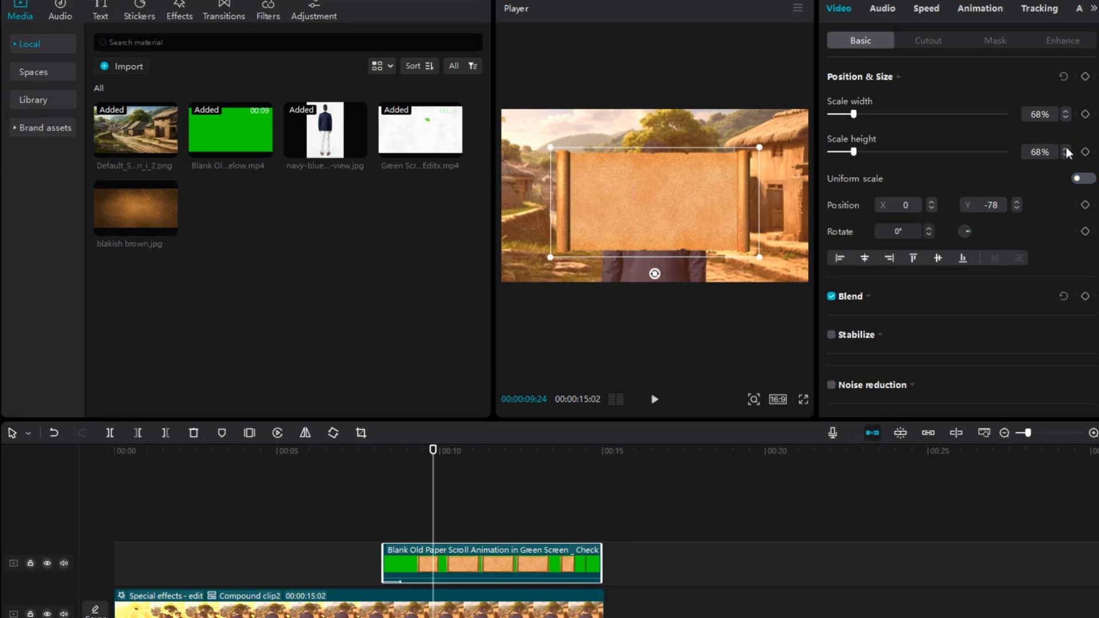
click(1066, 148)
click(1066, 148)
click(1066, 149)
click(1066, 149)
click(1066, 149)
click(1066, 148)
click(1066, 149)
click(1066, 148)
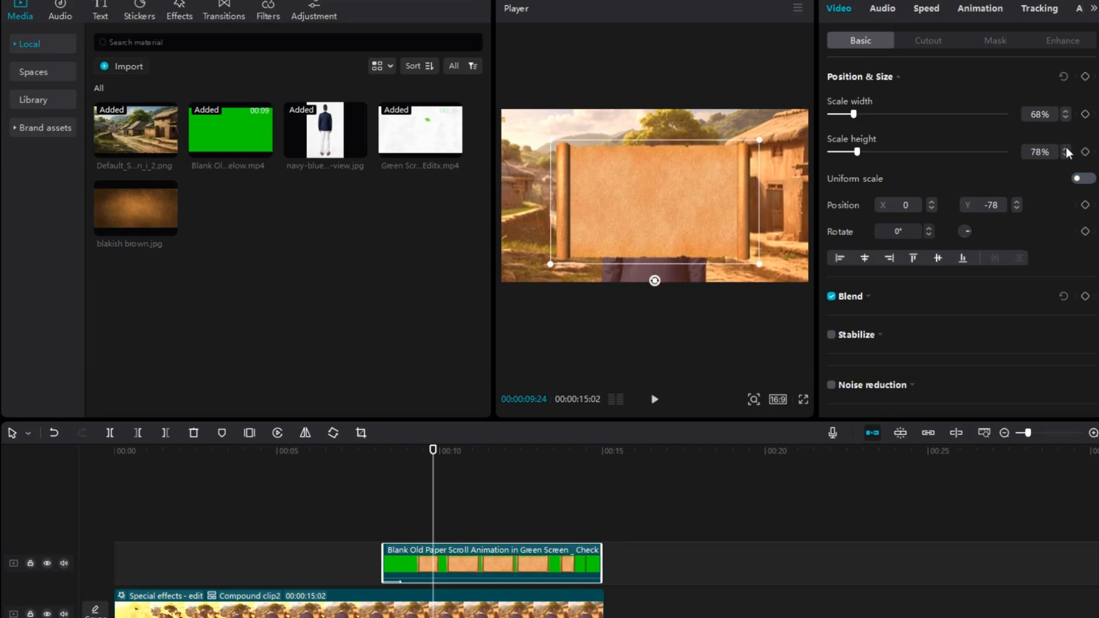
click(1066, 148)
click(1066, 149)
click(1066, 148)
mouse_move(680, 208)
mouse_down()
mouse_move(692, 223)
mouse_move(680, 218)
mouse_up()
drag(761, 274, 739, 259)
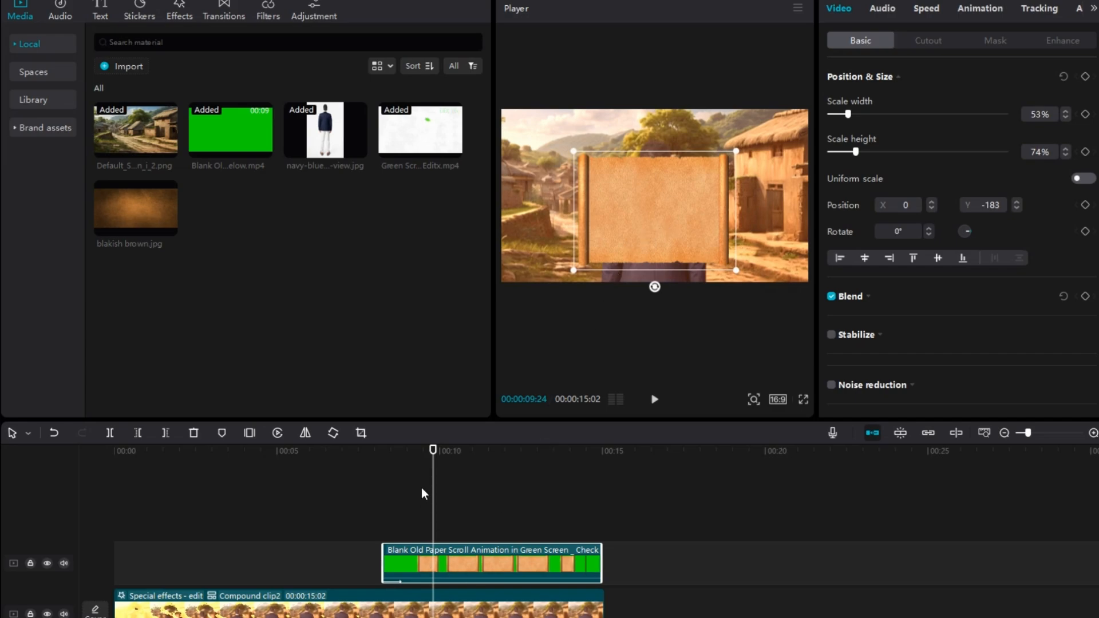
Step: Turn uniform scaling back on for the scroll clip and add a default text clip above it from about 9 seconds
click(1081, 178)
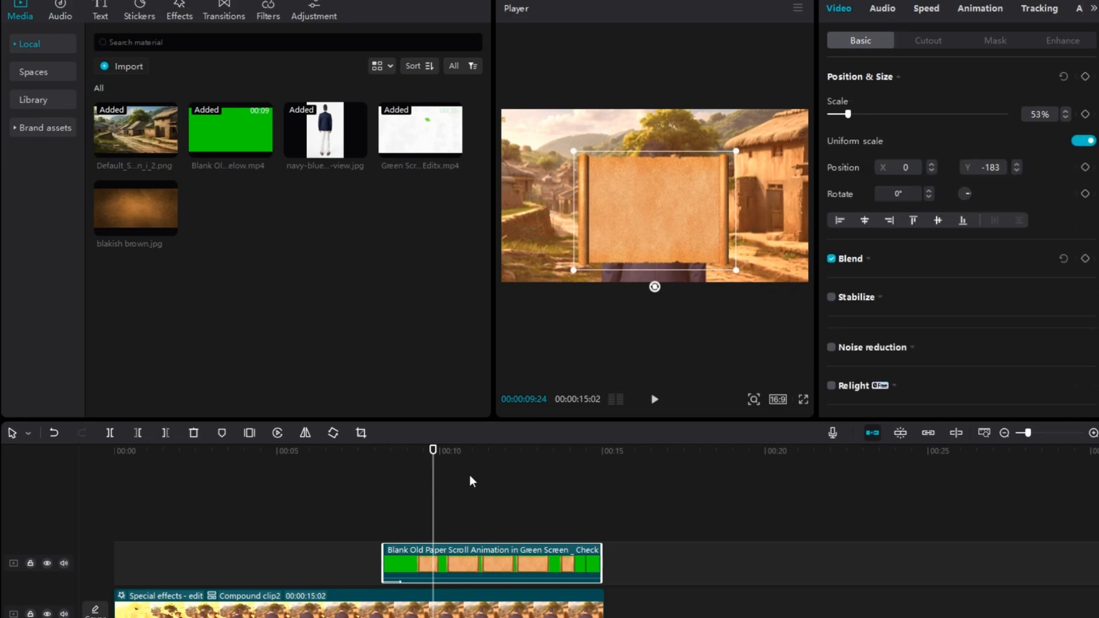
drag(437, 503, 384, 502)
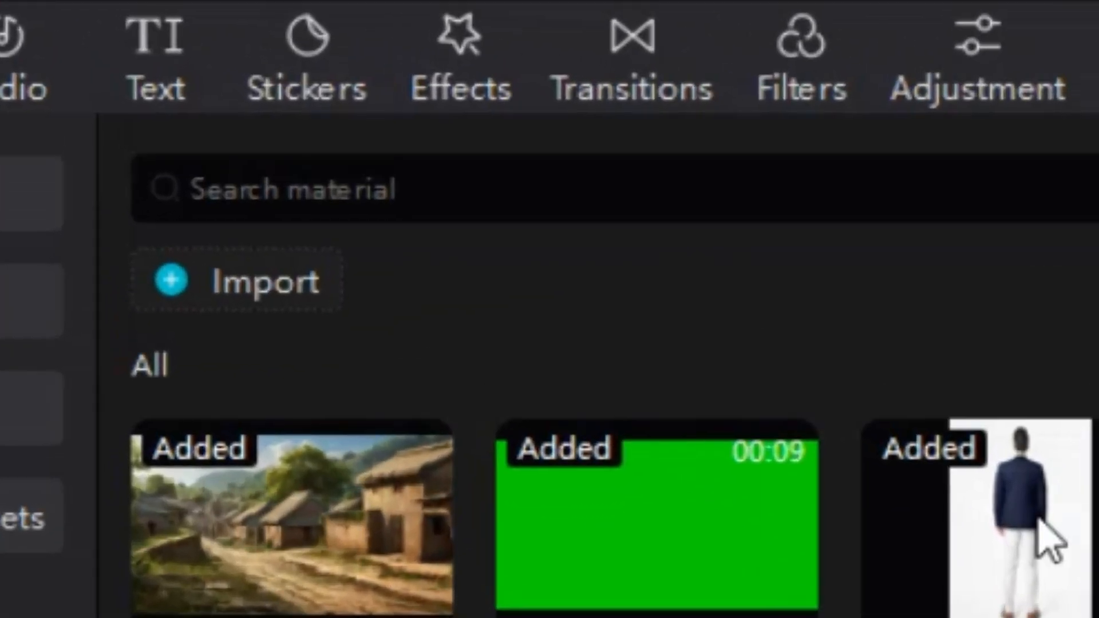
click(171, 101)
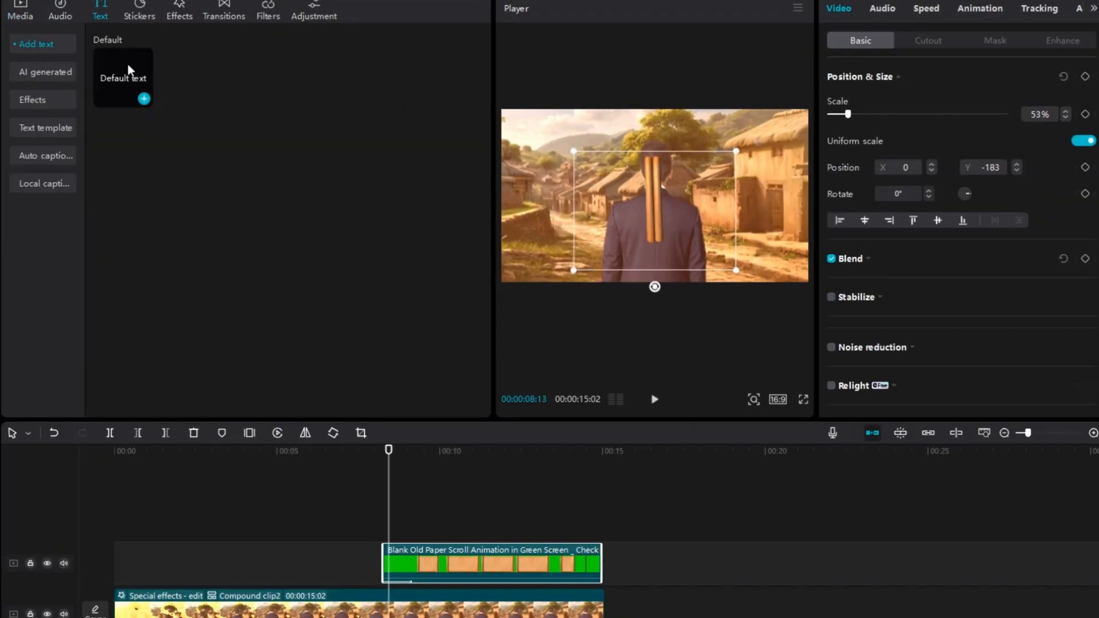
drag(132, 80, 390, 488)
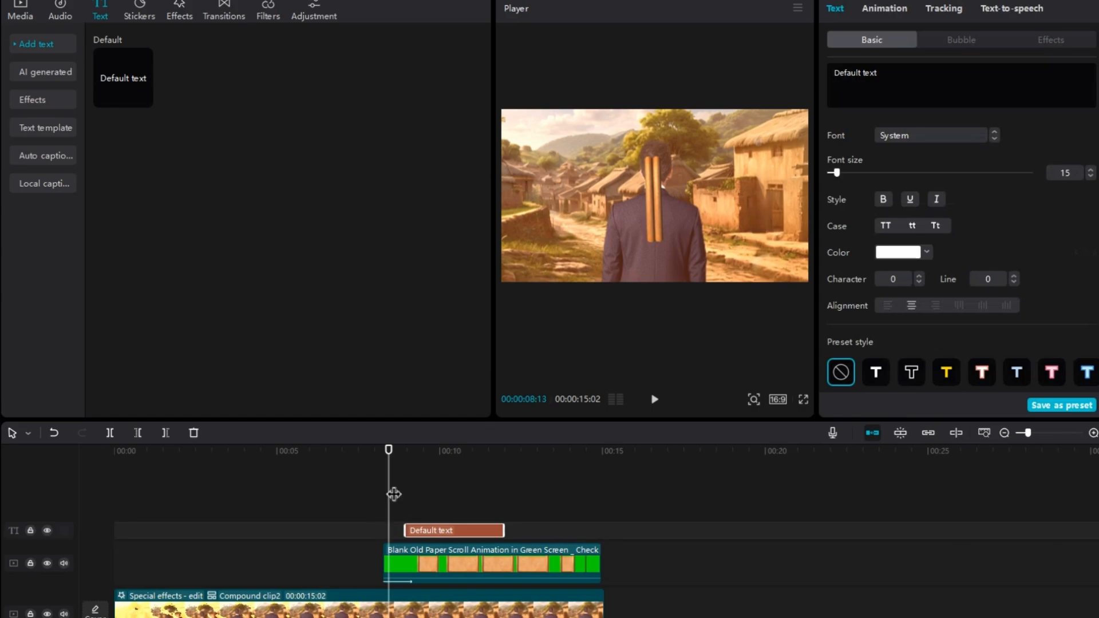
Step: At 00:00:09:17, shrink the text onto the scroll's upper part and style it in Unbounded-ExtraLight with black (000000) color
click(425, 491)
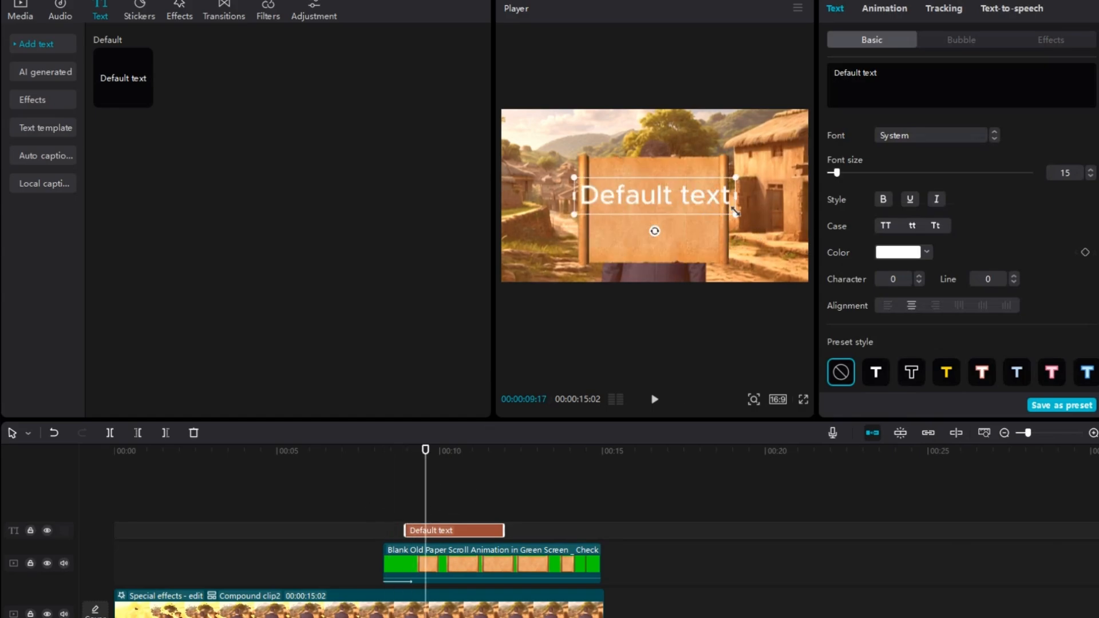
drag(736, 211, 673, 186)
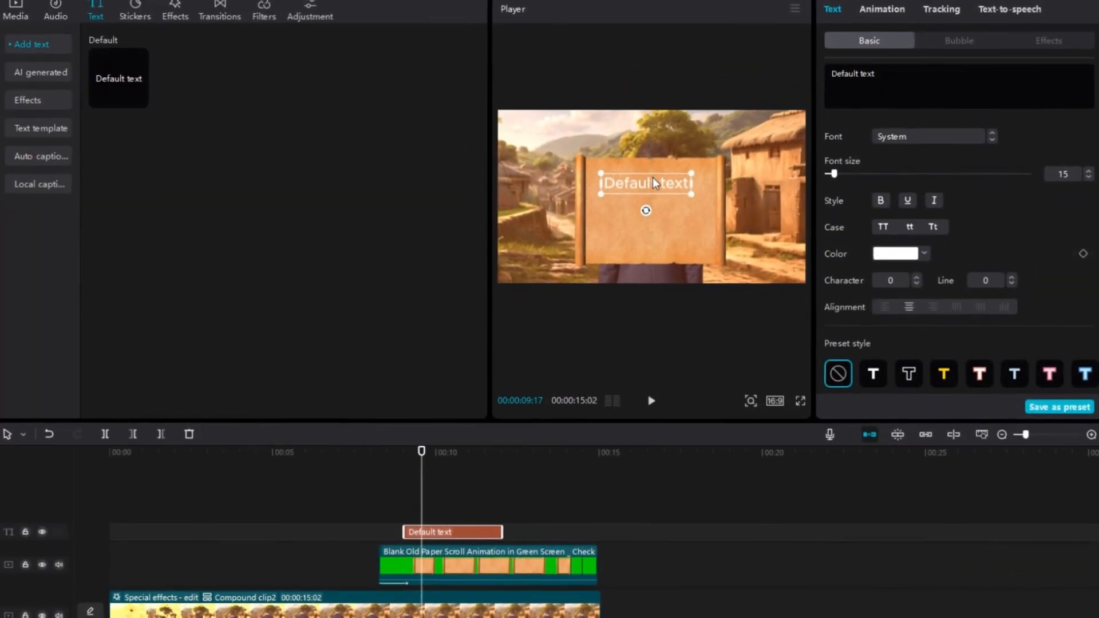
click(945, 132)
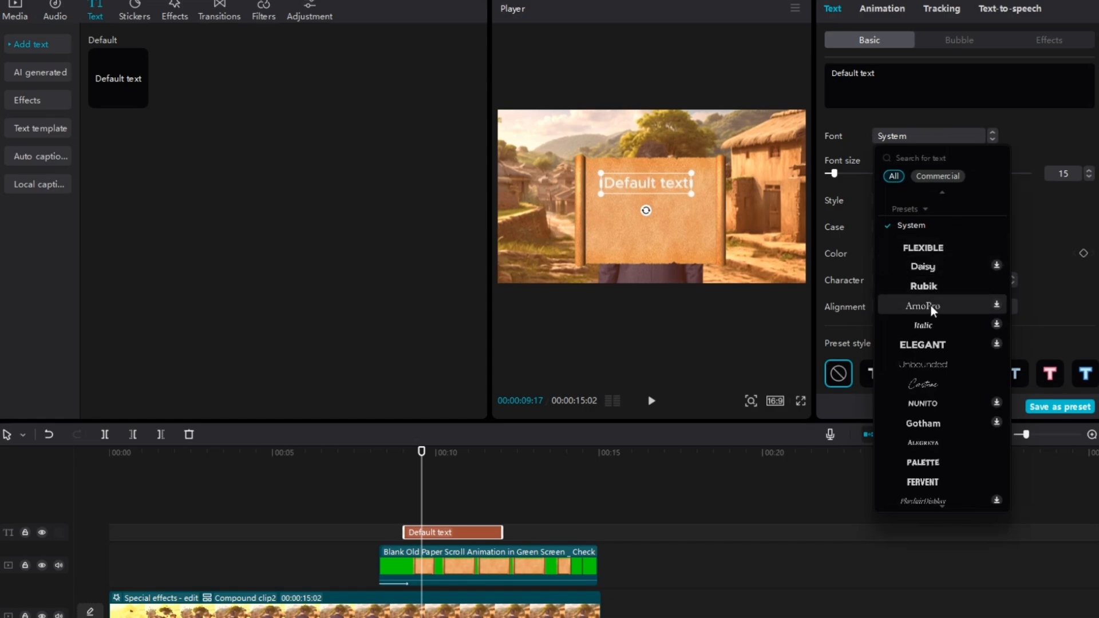
click(933, 369)
click(923, 253)
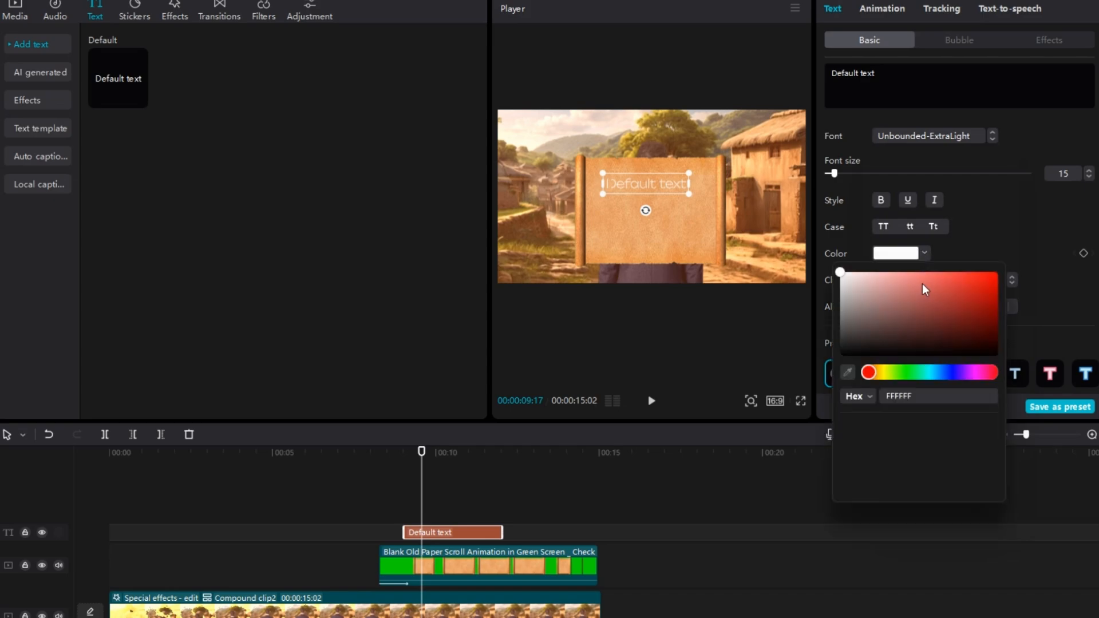
drag(844, 276, 853, 355)
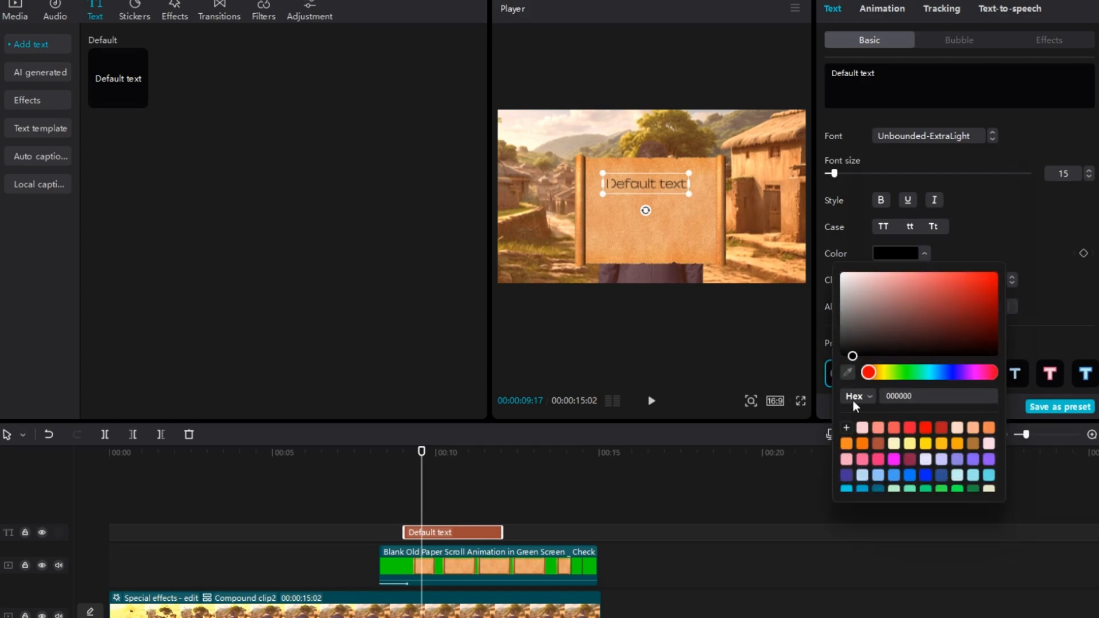
Step: Replace the default wording of the text clip with "contract"
click(832, 73)
key(ctrl+a)
text(contrac)
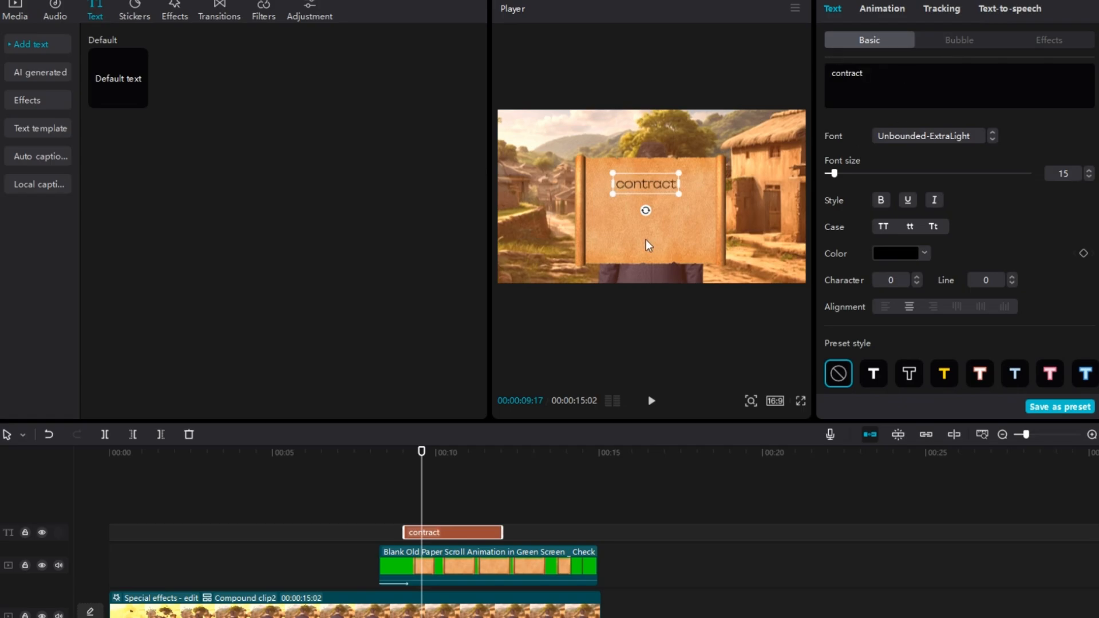
Step: Duplicate the "contract" text clip onto a new track at 00:00:09:17 and place the copy below the original on the scroll
right_click(440, 537)
click(457, 532)
right_click(449, 508)
click(461, 521)
drag(642, 188, 625, 206)
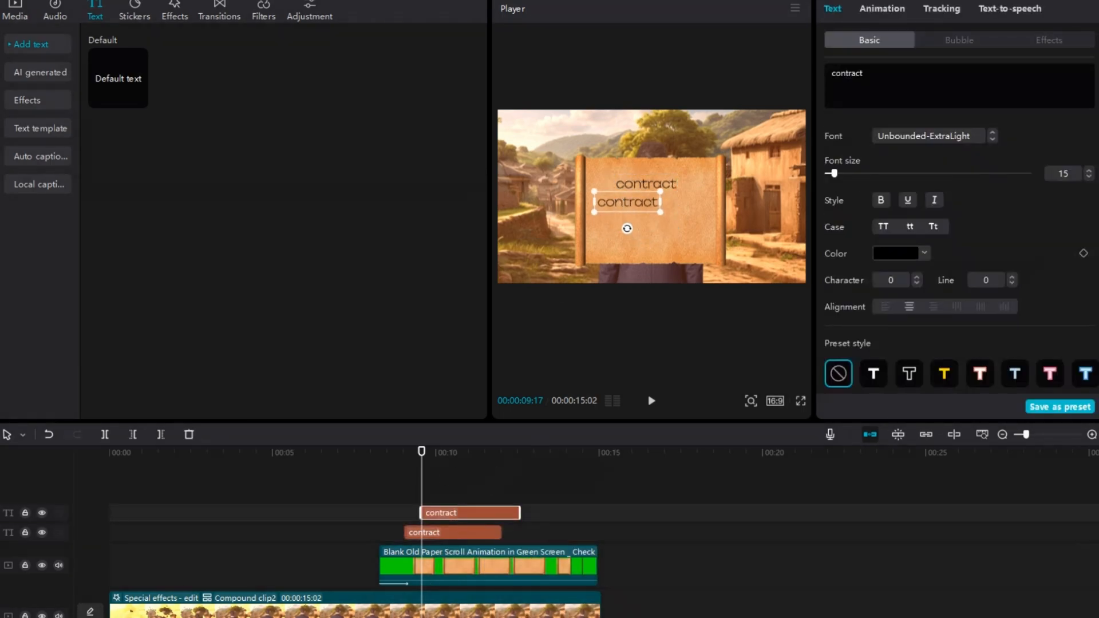
Step: Change the copied text to "this is a deal for" with "7 months" on a second line and center it on the scroll
key(ctrl+a)
key(BackSpace)
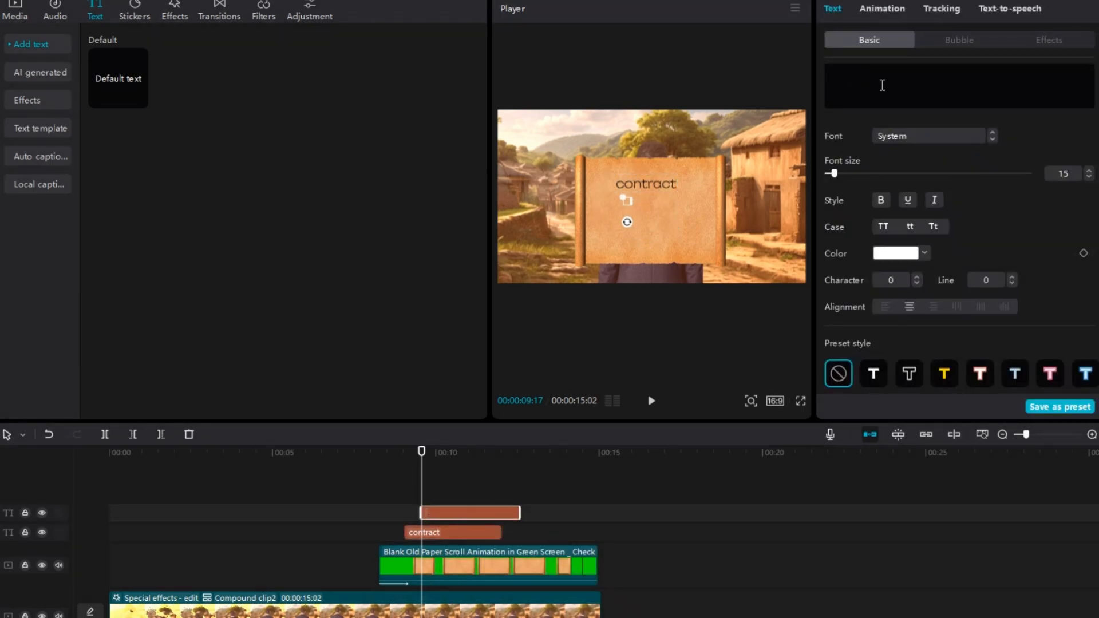
text(this is a deal for)
drag(621, 209, 638, 214)
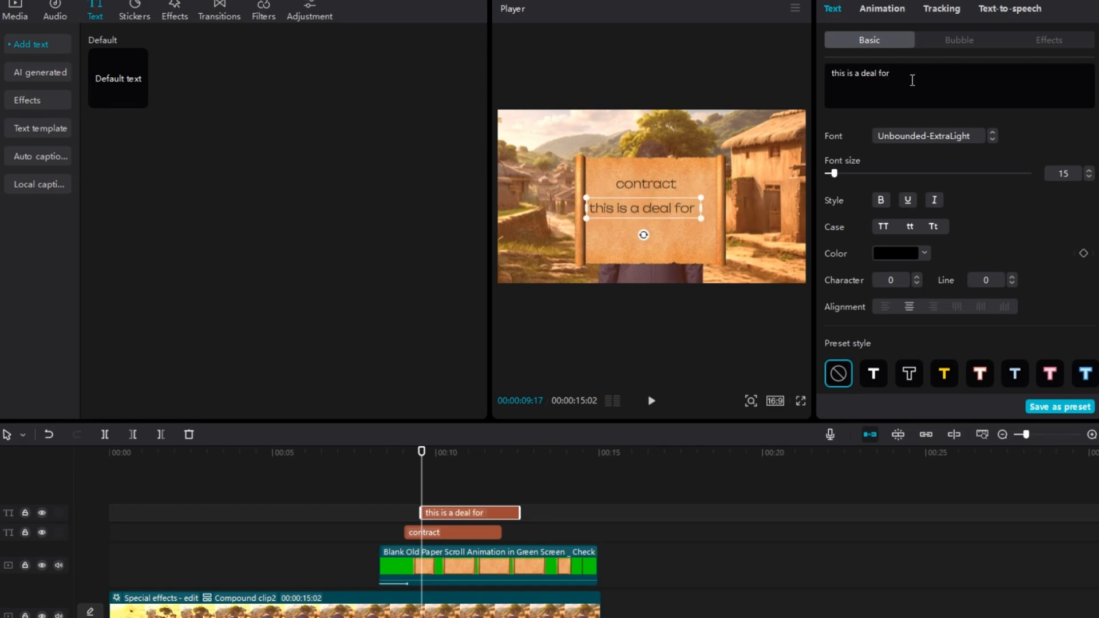
text(7)
key(Return)
text(months)
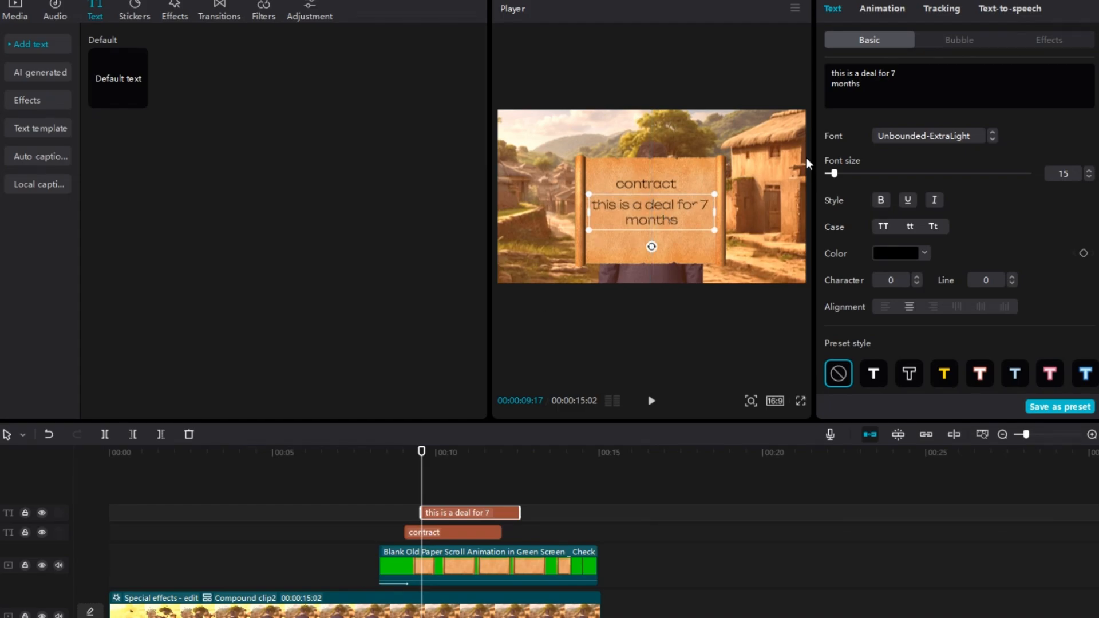
click(888, 73)
key(Return)
click(833, 94)
key(BackSpace)
Step: Apply an intro text animation to the "contract" clip and to the "this is a deal for 7 months" clip
drag(443, 497, 413, 515)
click(411, 532)
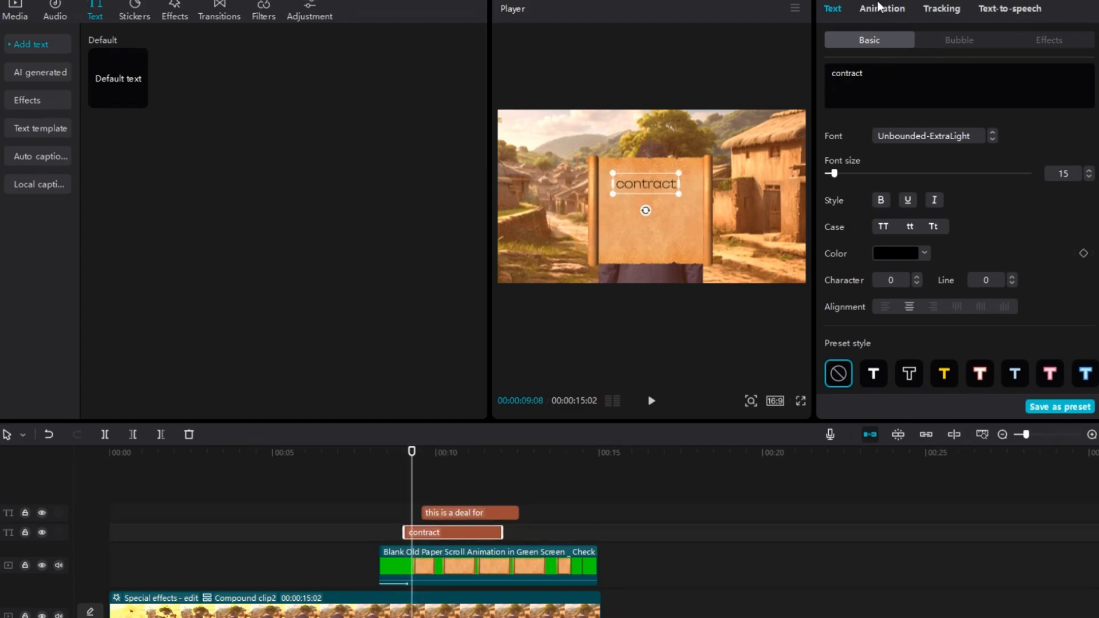
click(880, 8)
click(897, 94)
drag(423, 470, 432, 484)
click(444, 513)
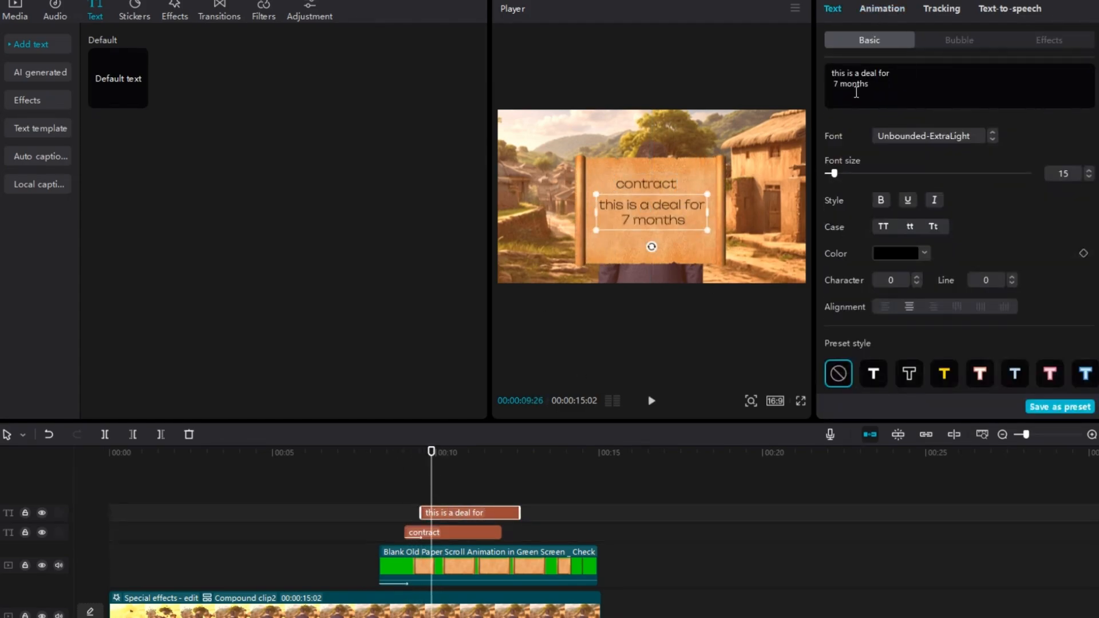
click(882, 8)
click(895, 104)
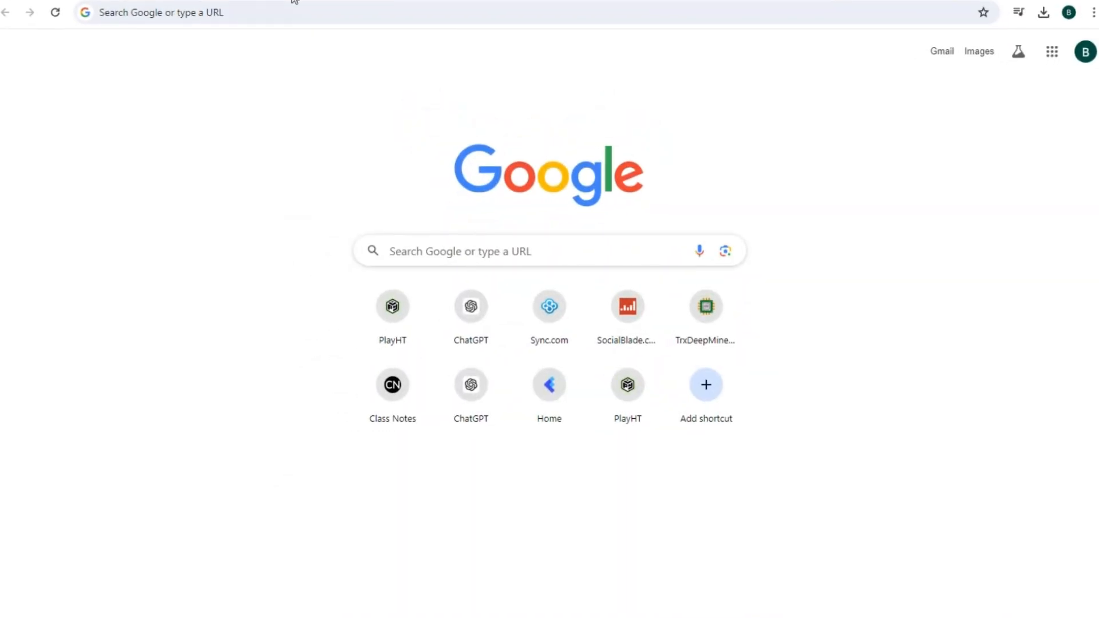
Step: Switch to the web browser and search for "red line png"
click(292, 16)
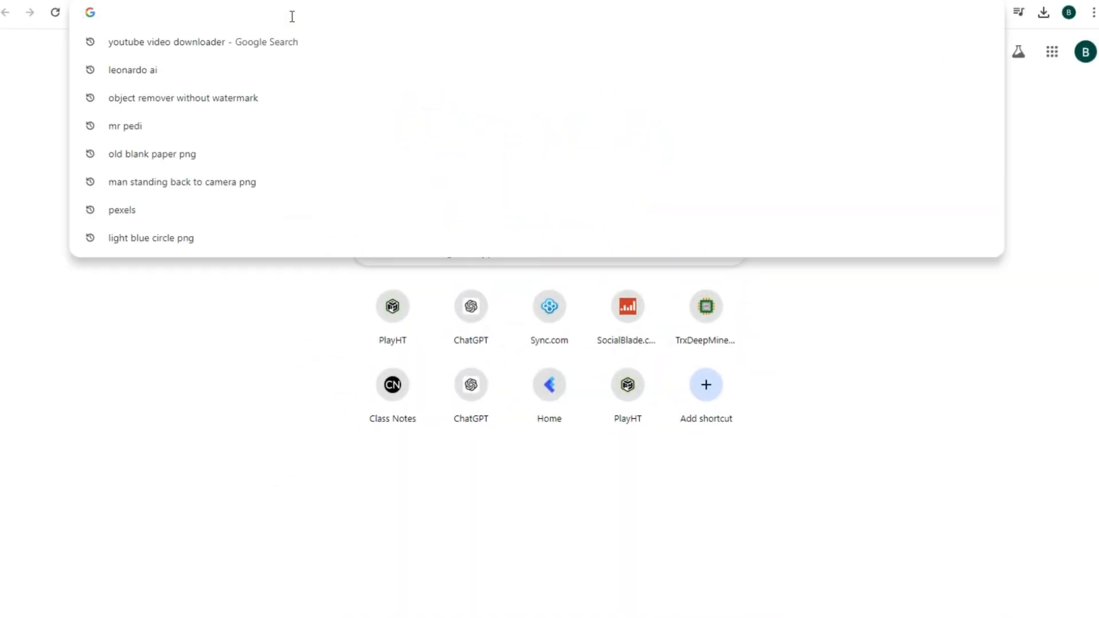
text(red li)
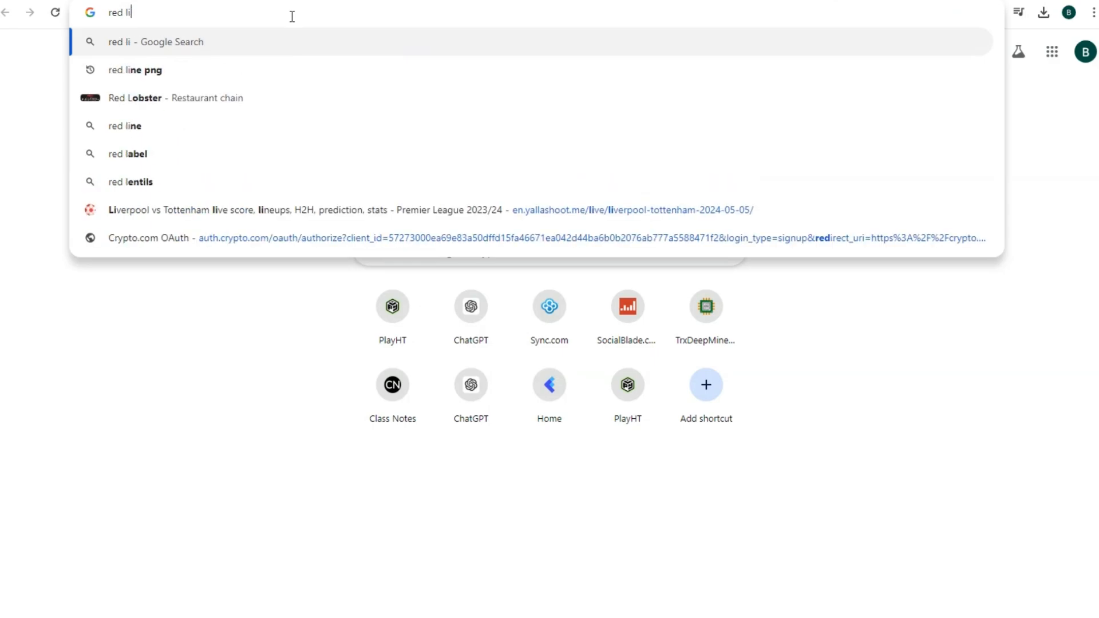
text(ne png)
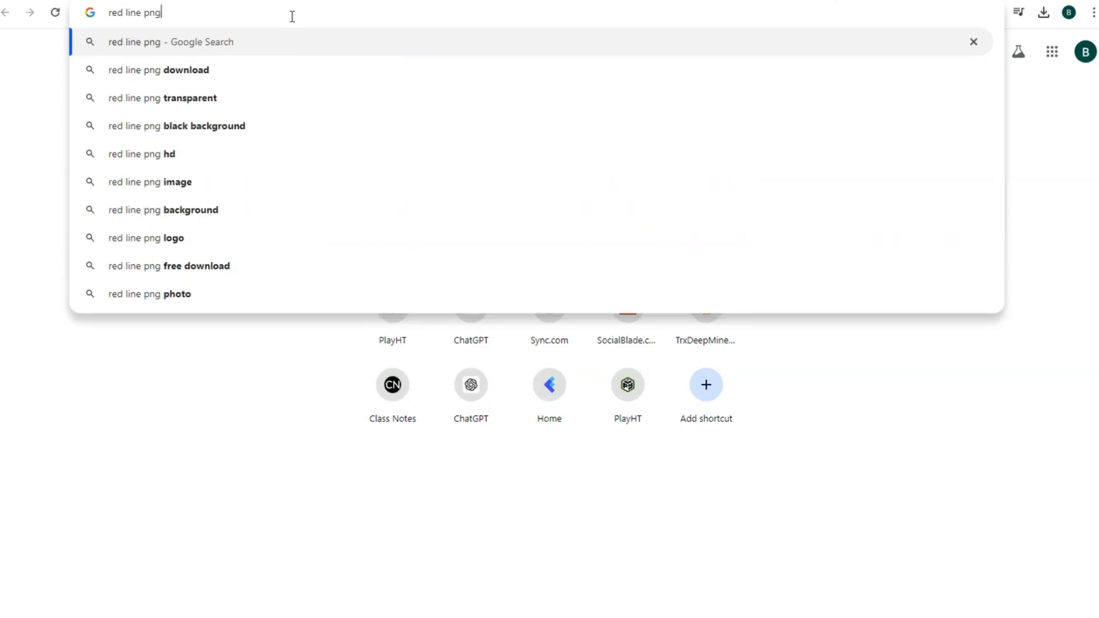
key(Return)
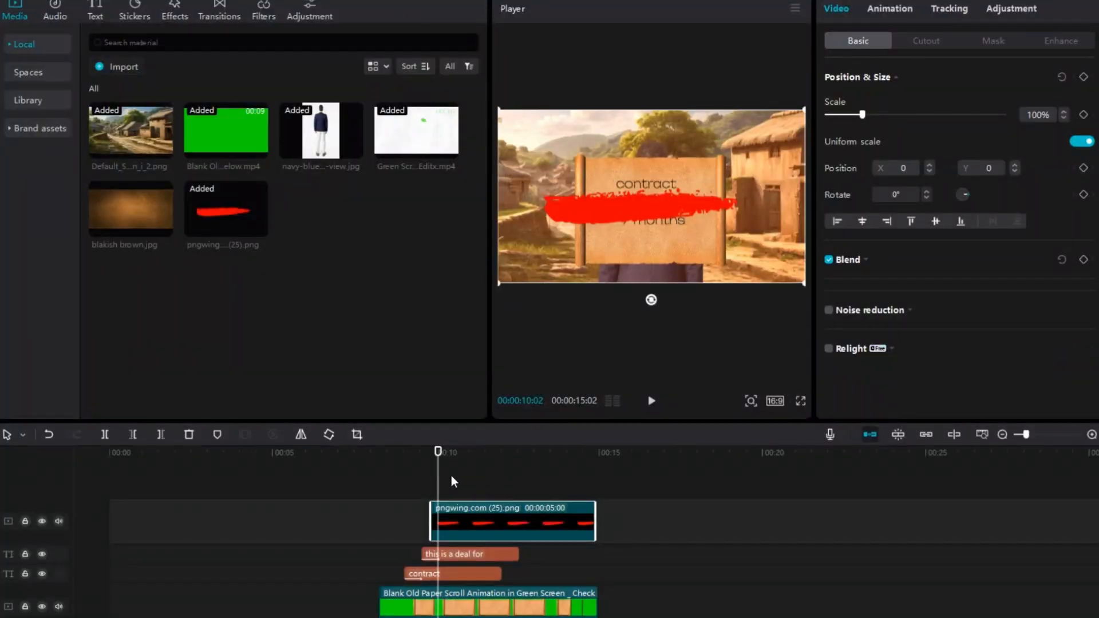
Step: Scale the red line image down to 45% and position it at X 170, Y -209 over the "7 months" text
click(452, 481)
drag(440, 491, 434, 491)
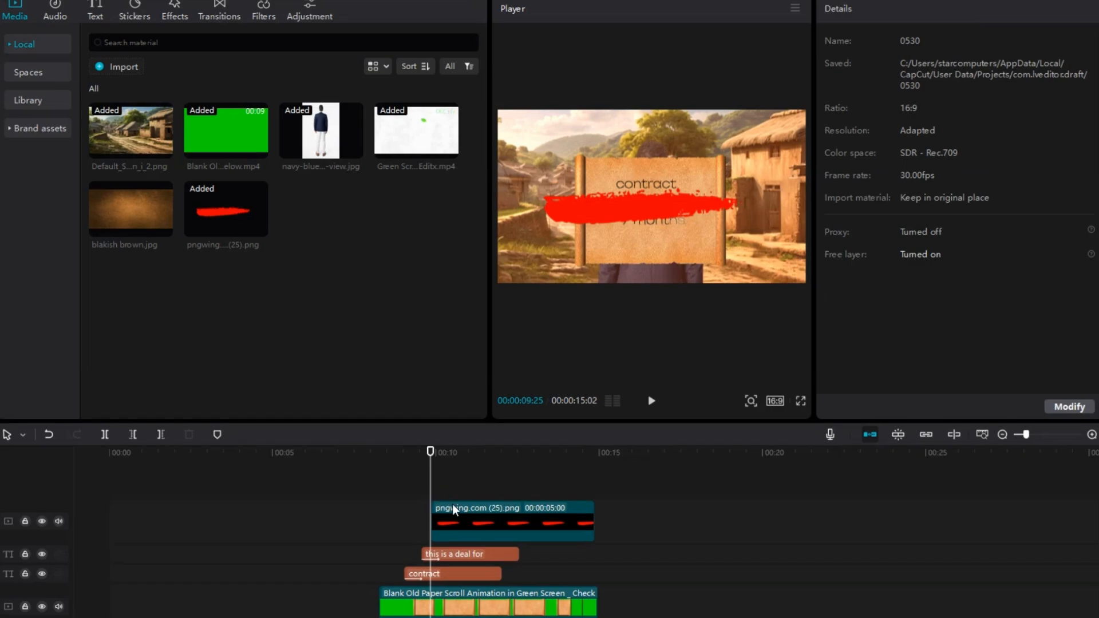
click(451, 505)
key(space)
key(space)
mouse_move(802, 279)
mouse_down()
mouse_move(713, 187)
mouse_move(694, 222)
mouse_up()
mouse_move(738, 251)
mouse_down()
mouse_move(696, 235)
mouse_move(675, 211)
mouse_up()
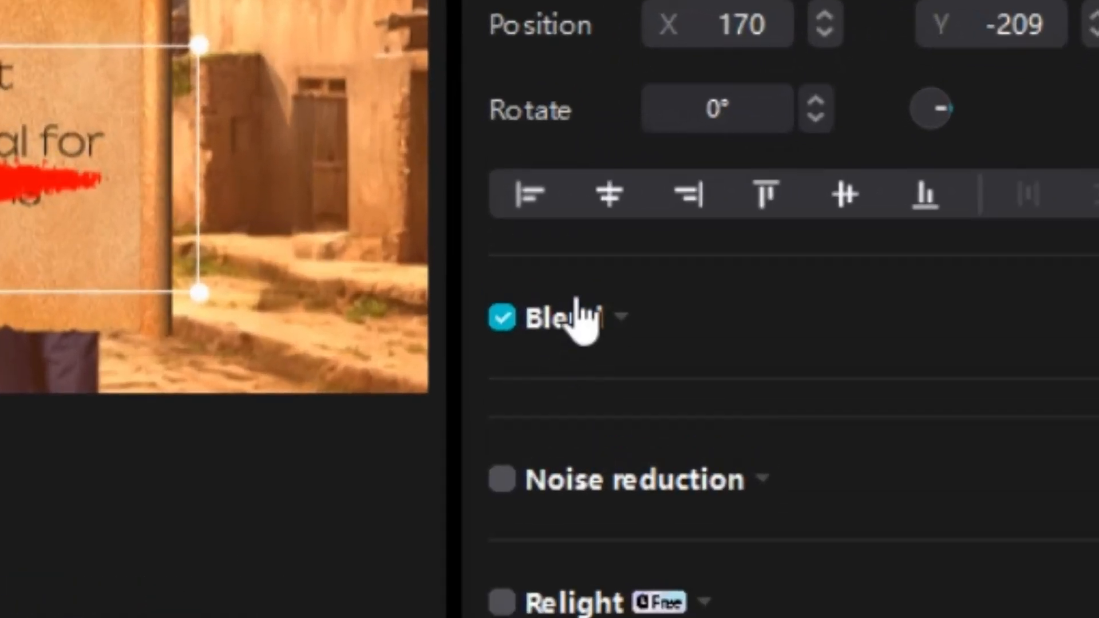
Step: Set the red line image's blend mode to Multiply
click(849, 259)
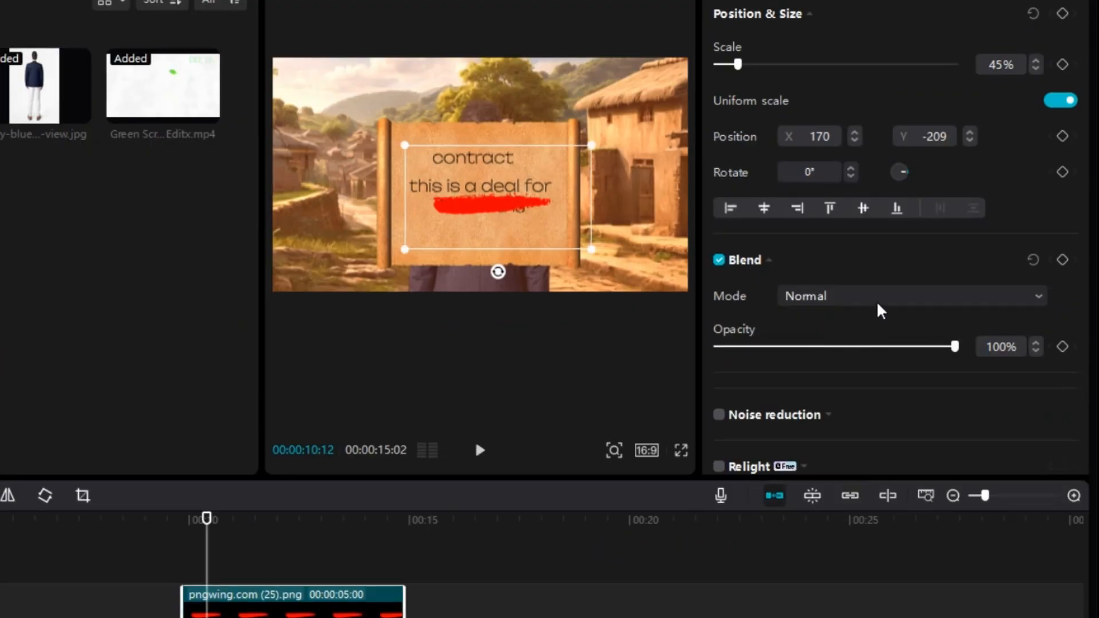
click(880, 298)
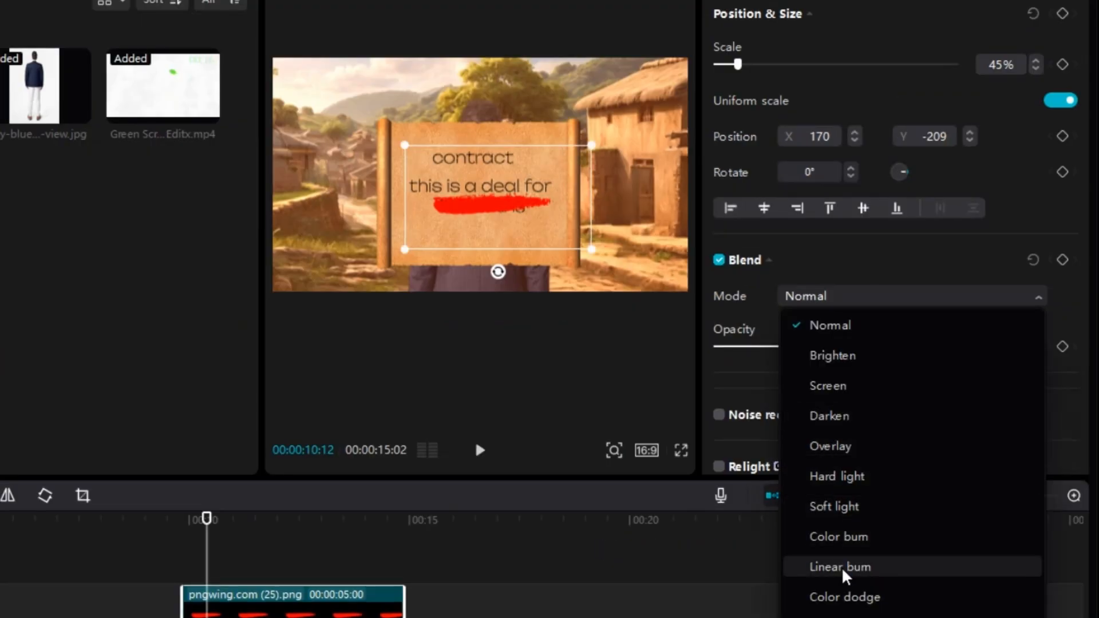
click(844, 616)
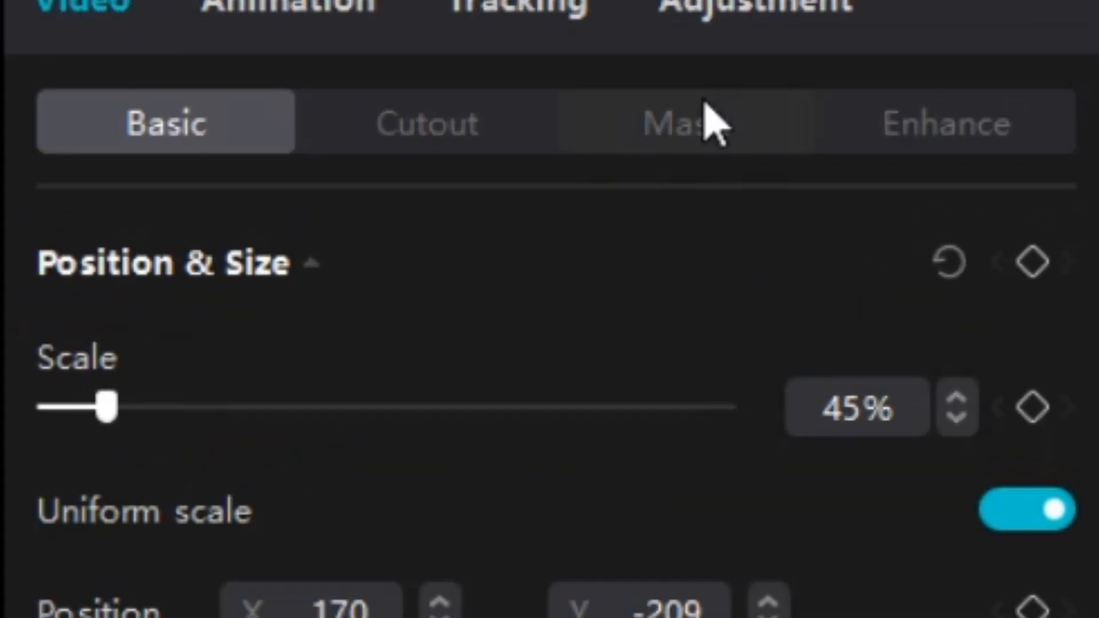
Step: Add a Horizontal mask to the red line, rotated to 270° and moved to X -371, Y -10 so it hides the stroke
click(996, 41)
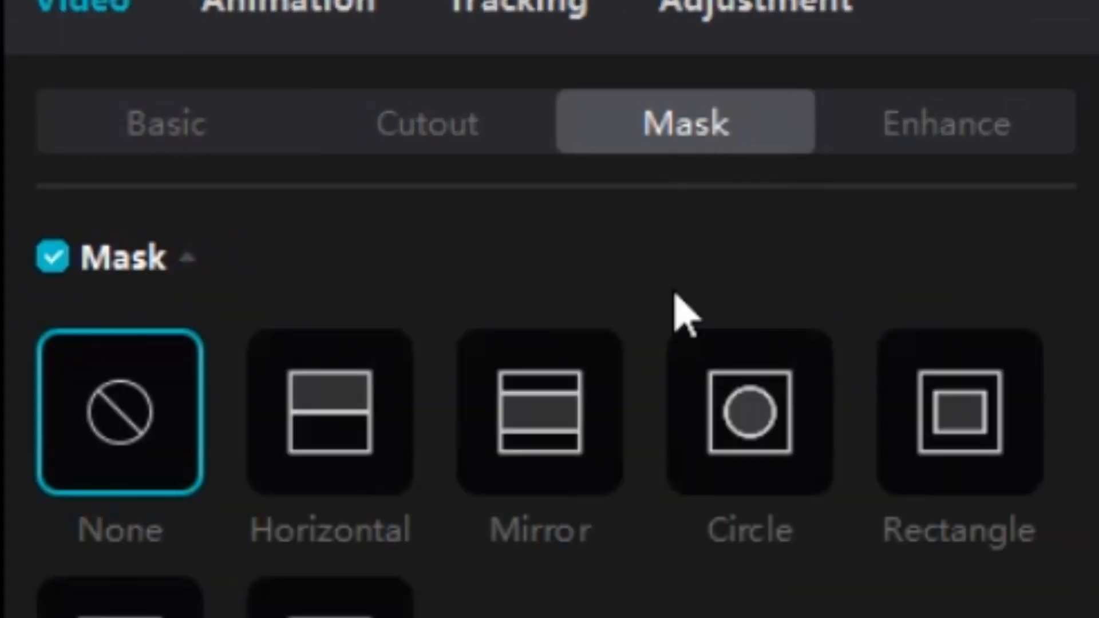
click(349, 438)
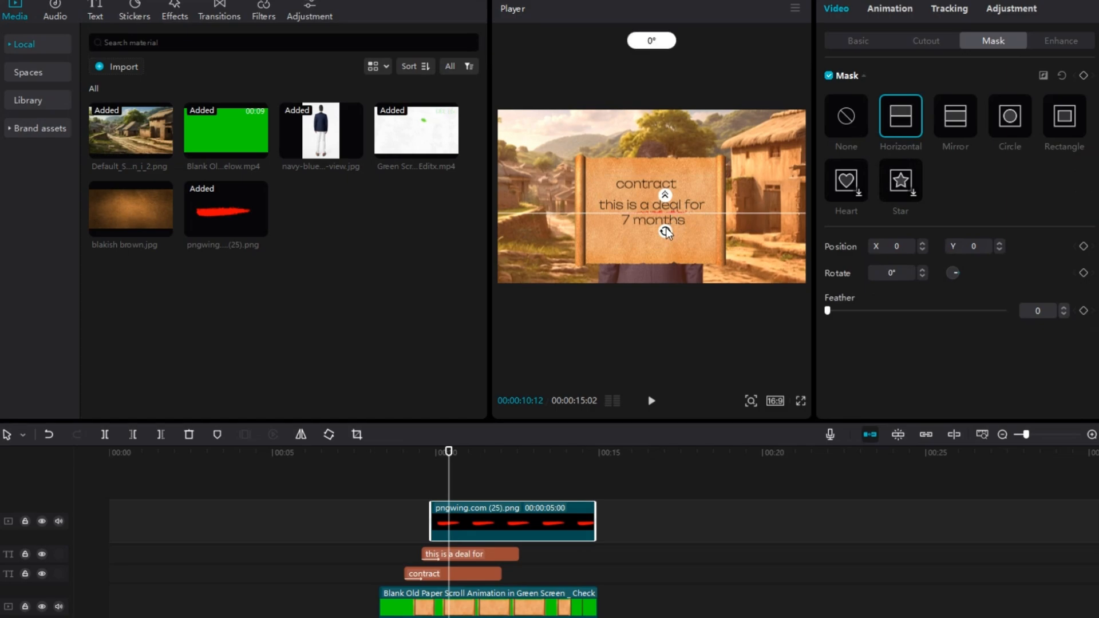
drag(666, 232, 614, 220)
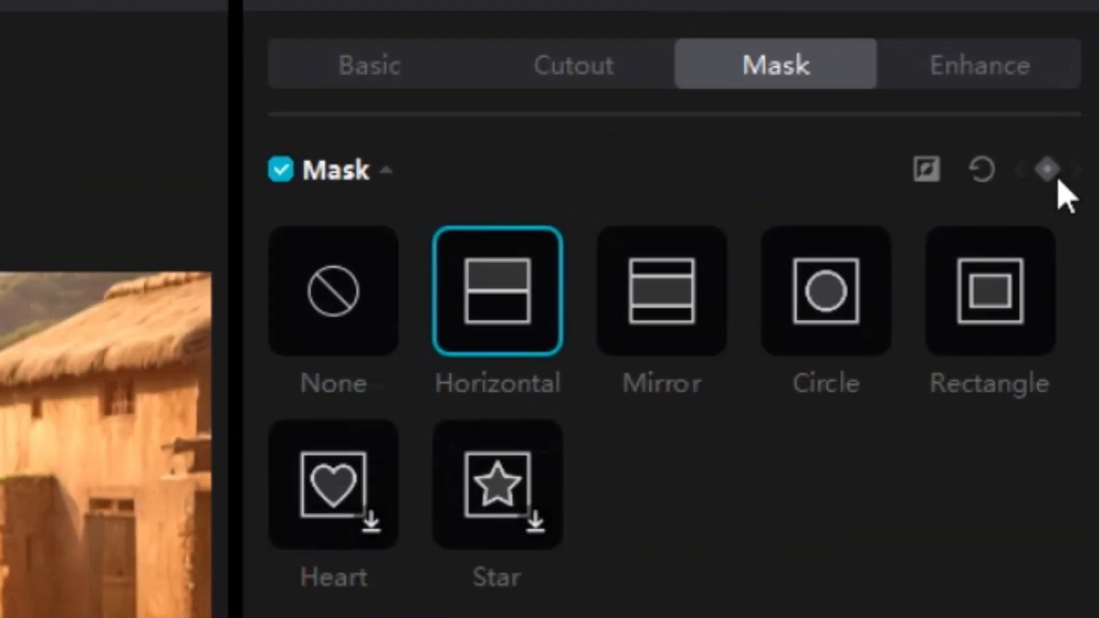
Step: Keyframe the red line's mask at 00:00:10:12, move it to X 175, Y -62 at 00:00:10:27, and review the reveal
click(1084, 75)
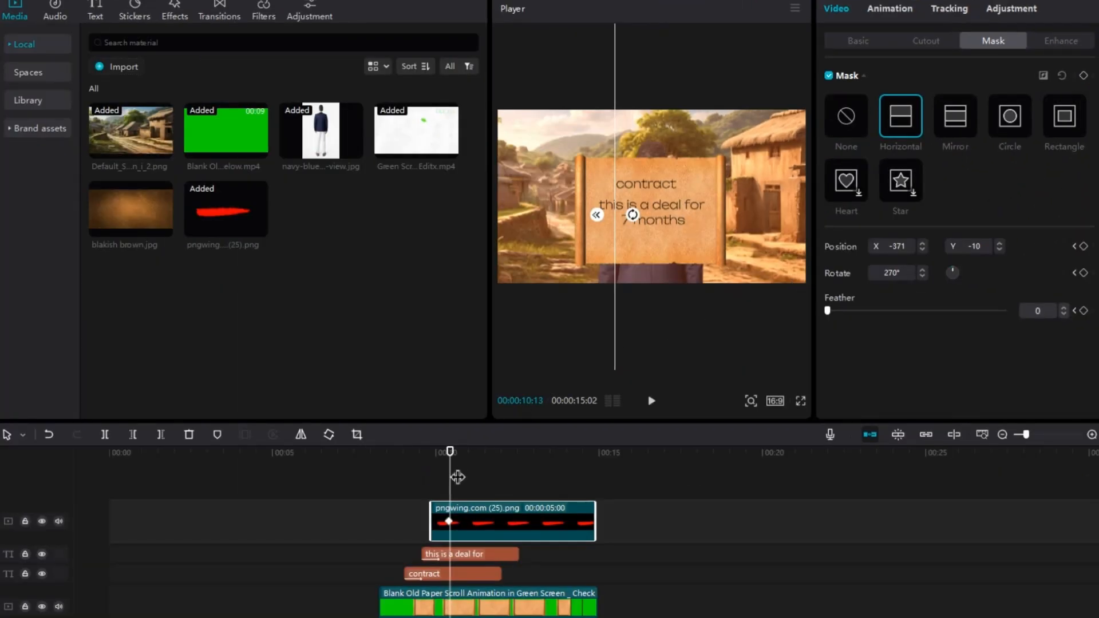
drag(452, 478, 468, 486)
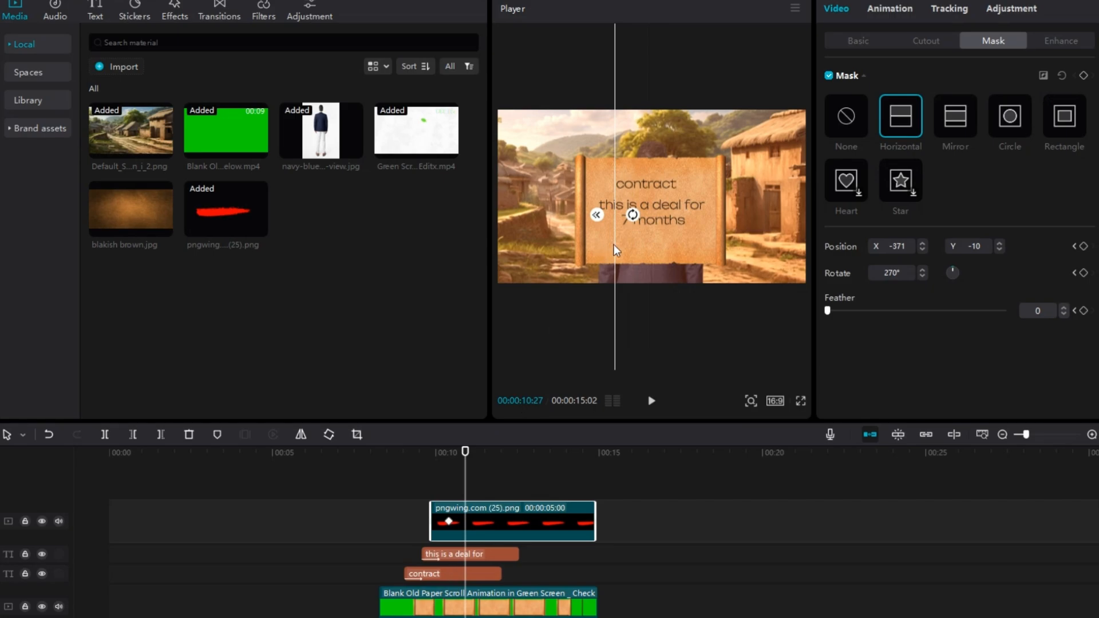
drag(614, 245, 688, 252)
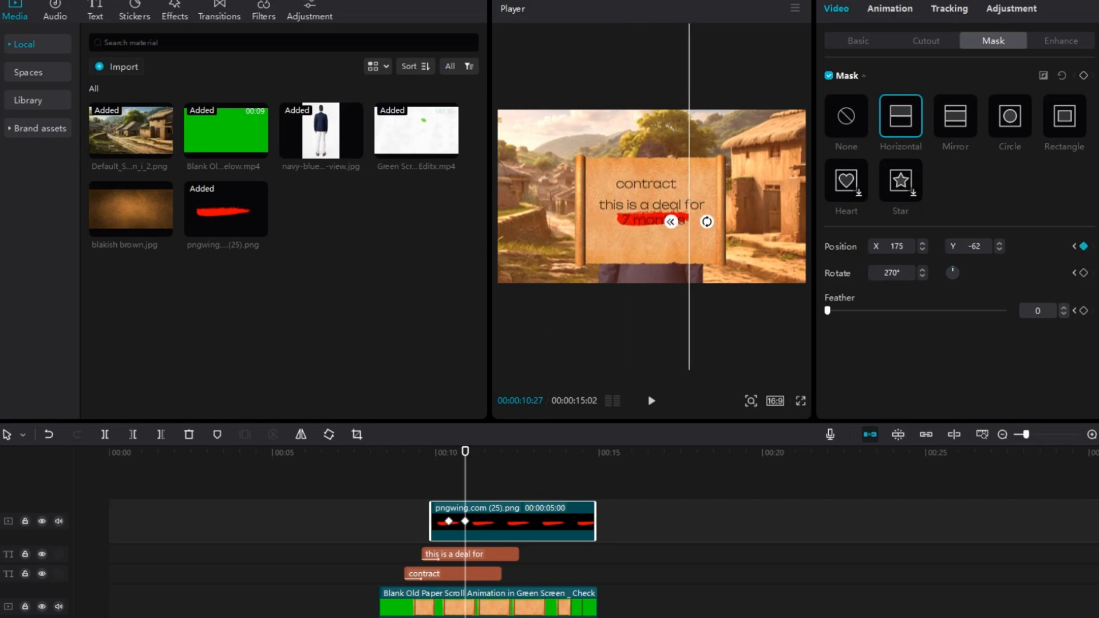
drag(465, 452, 472, 452)
click(408, 452)
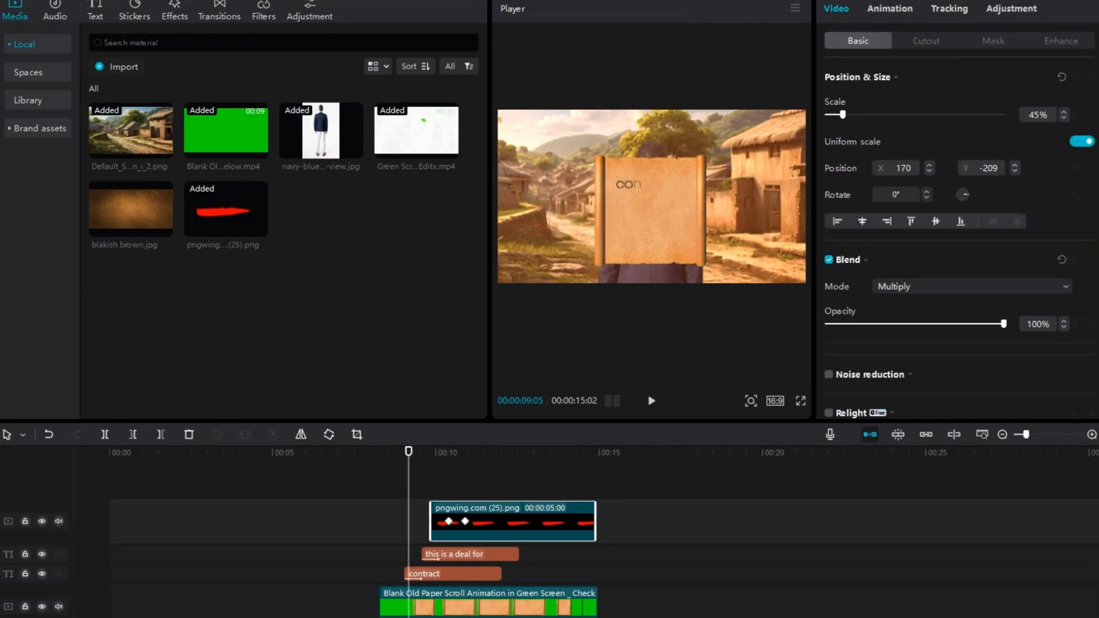
Step: Combine the red line, both texts and the scroll clip into a compound clip and play it back
right_click(489, 518)
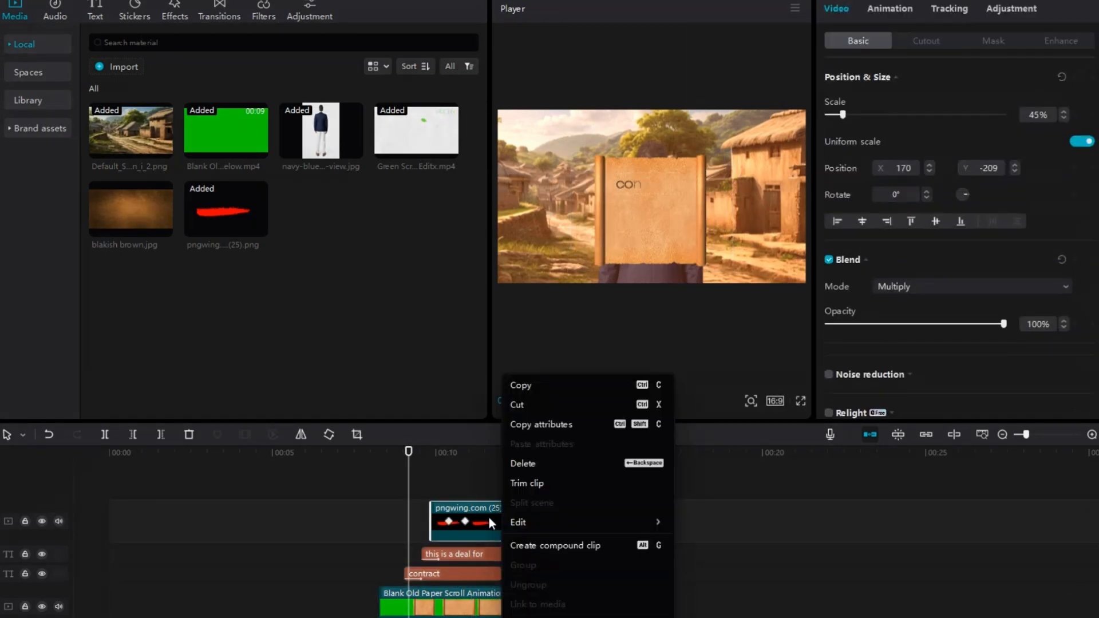
click(555, 545)
key(space)
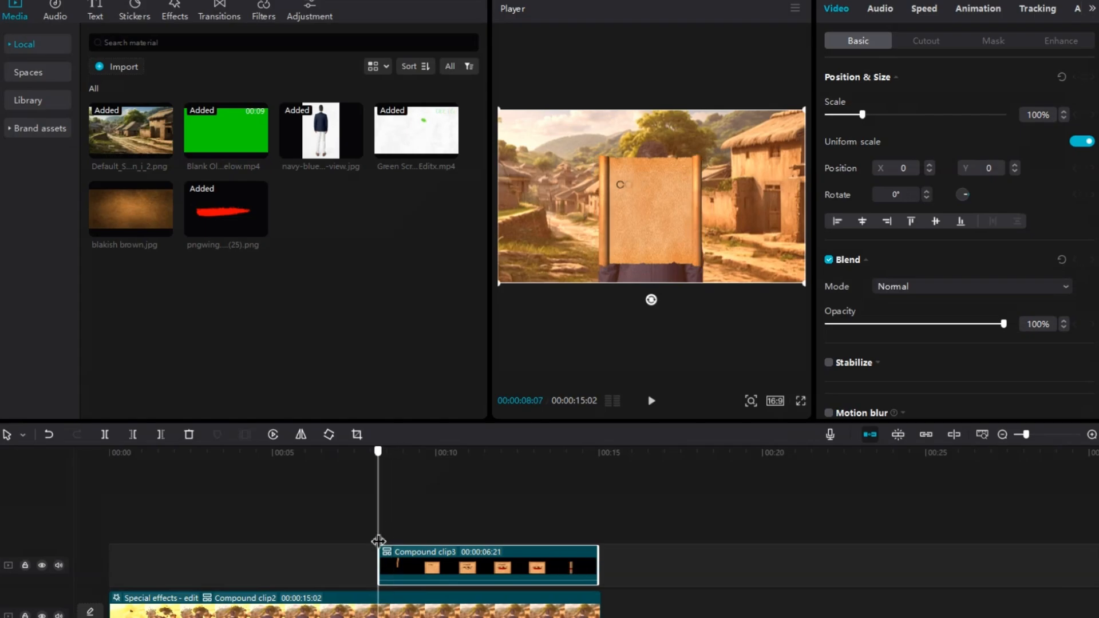
key(space)
Step: Add the Nightclub "Shake" video effect to the timeline near the scroll compound clip's second keyframe
click(175, 10)
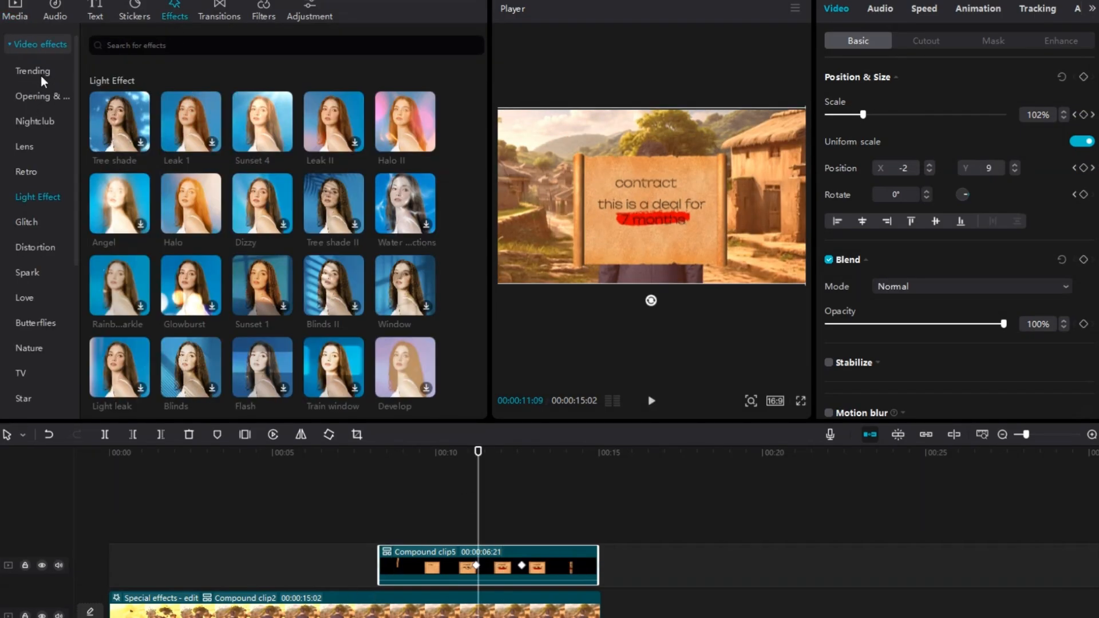
click(39, 119)
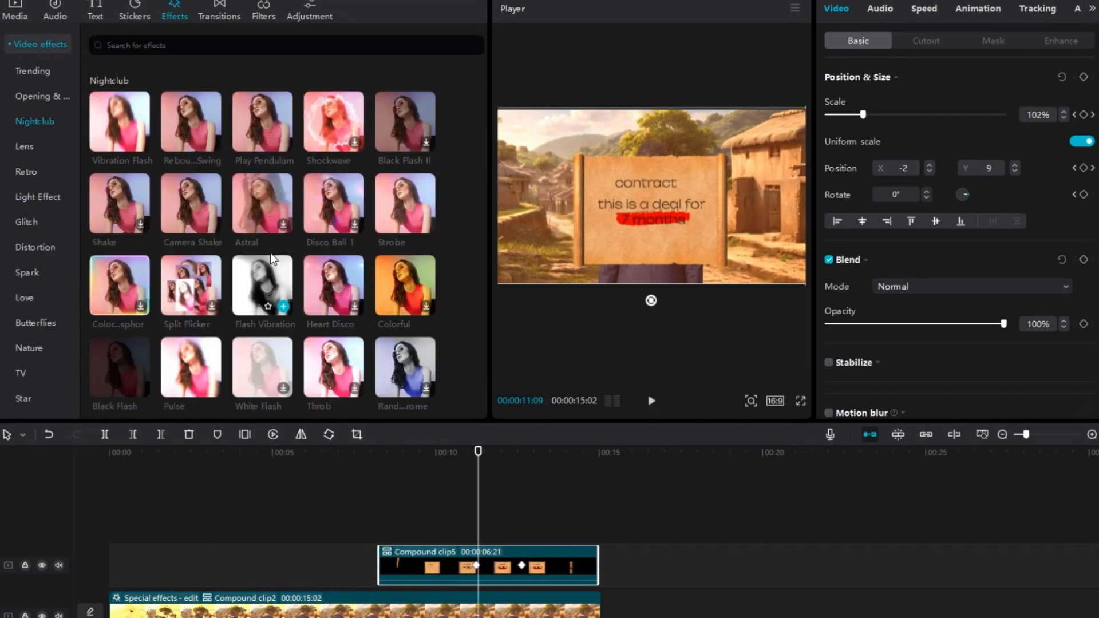
drag(118, 204, 523, 589)
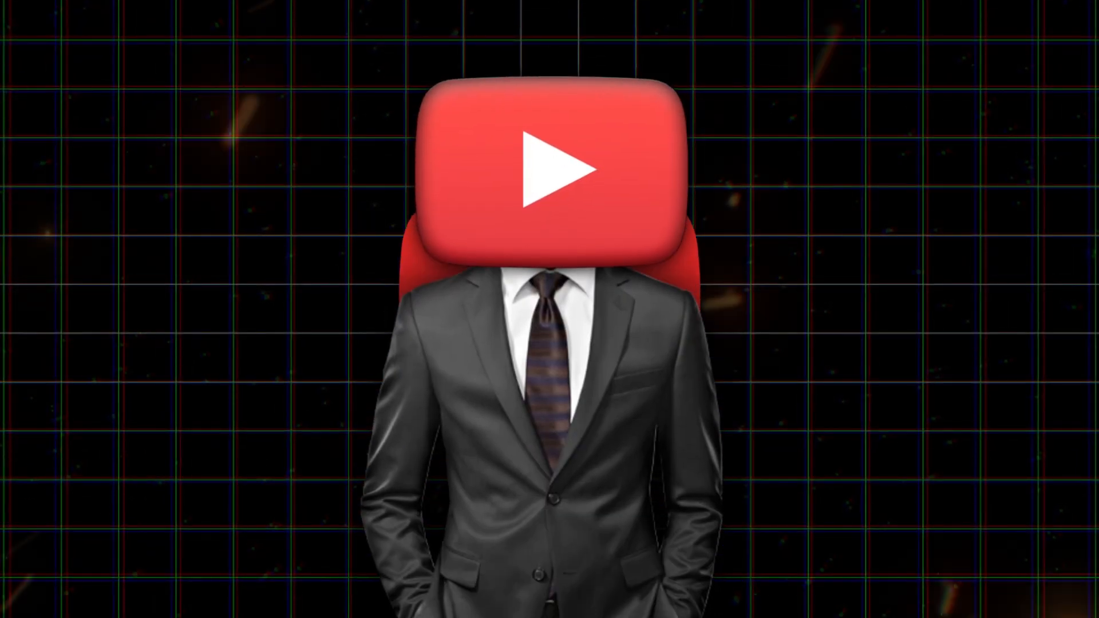